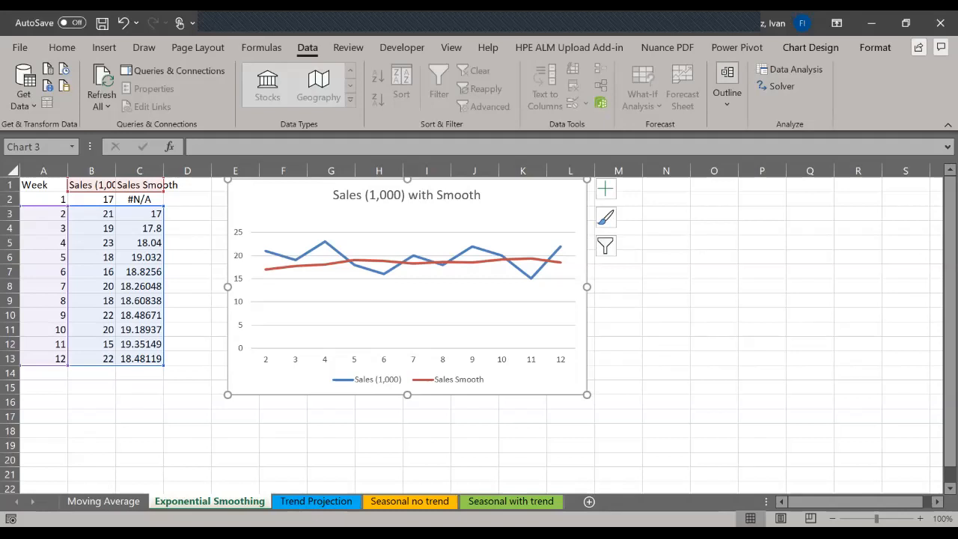
{"action": "left_click", "coordinate": [92, 431]}
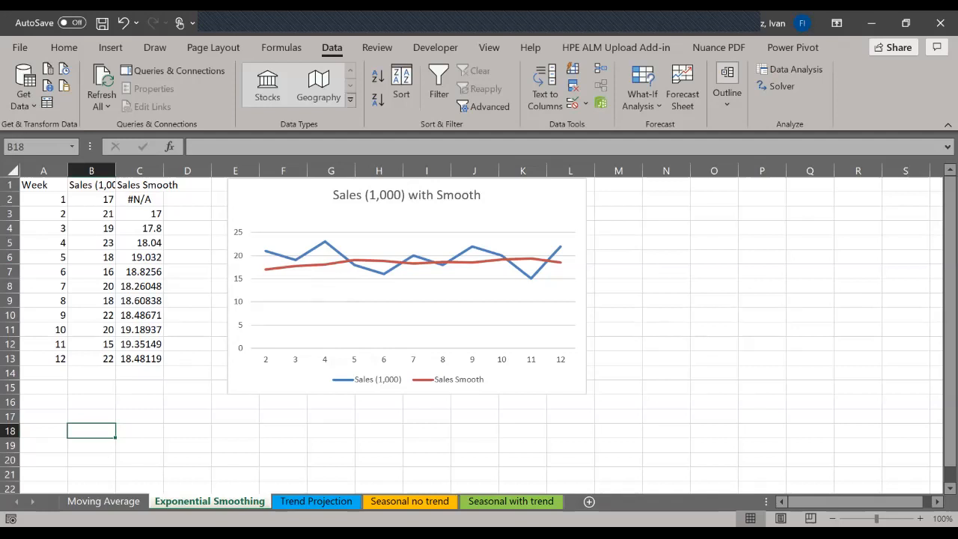
{"action": "left_click_drag", "start_coordinate": [43, 199], "coordinate": [91, 359]}
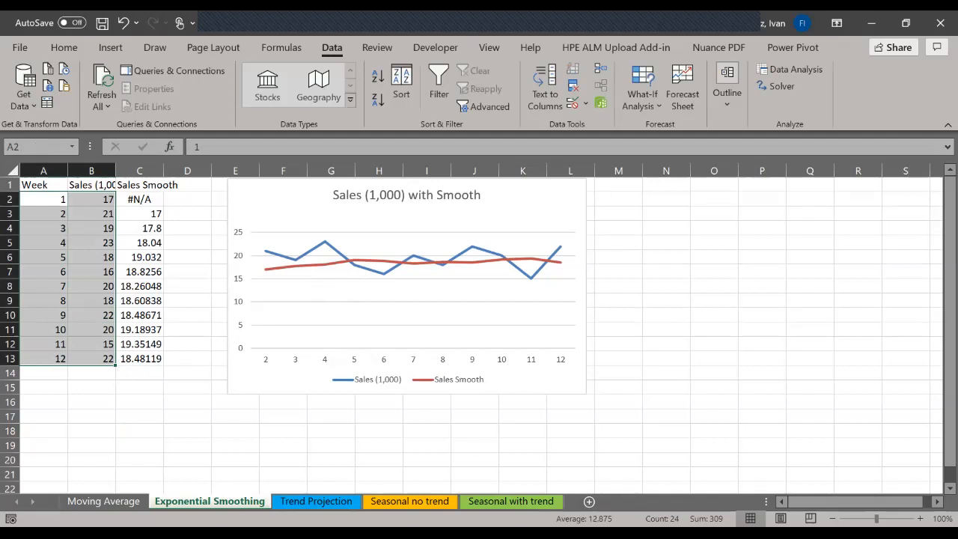
{"action": "key", "text": "ctrl+q"}
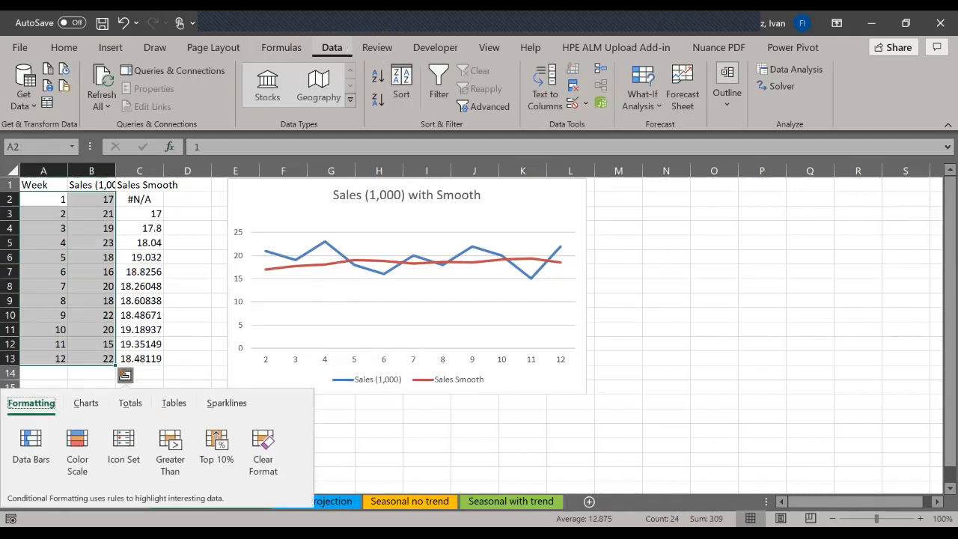
{"action": "key", "text": "Escape"}
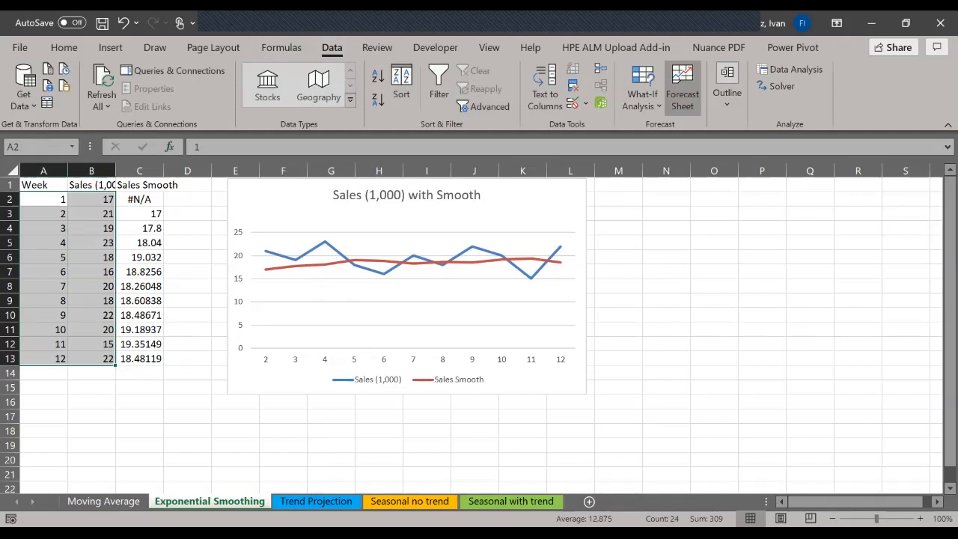
{"action": "key", "text": "ctrl+q"}
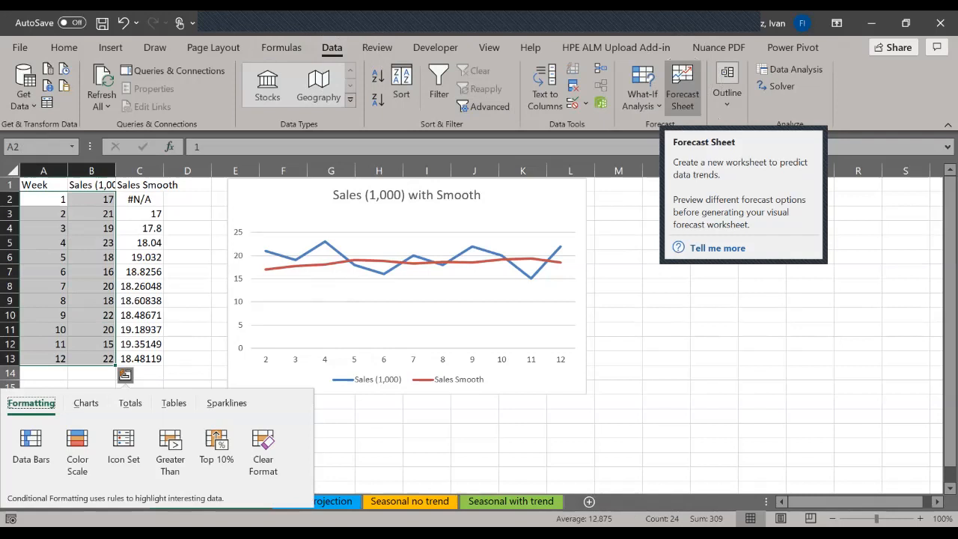
{"action": "left_click", "coordinate": [682, 93]}
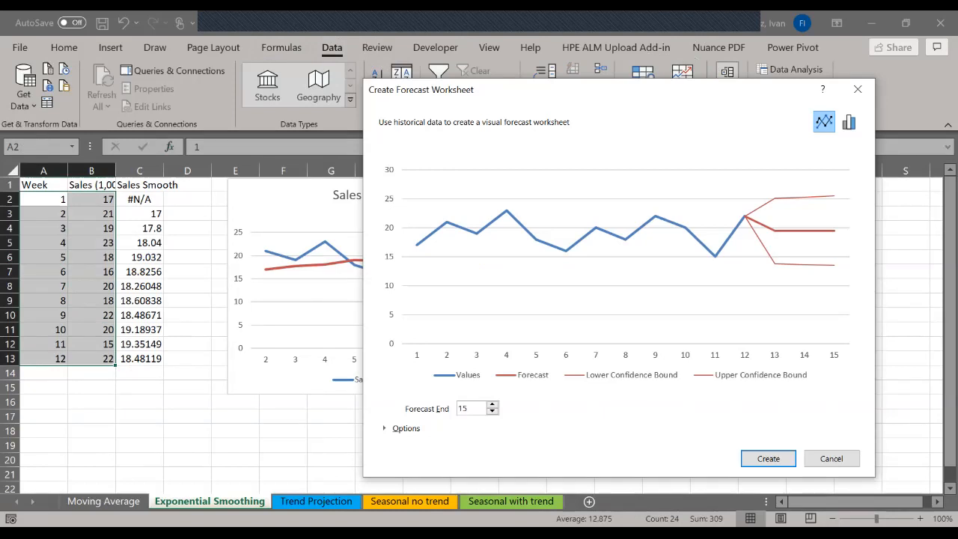
{"action": "left_click_drag", "start_coordinate": [661, 96], "coordinate": [661, 59]}
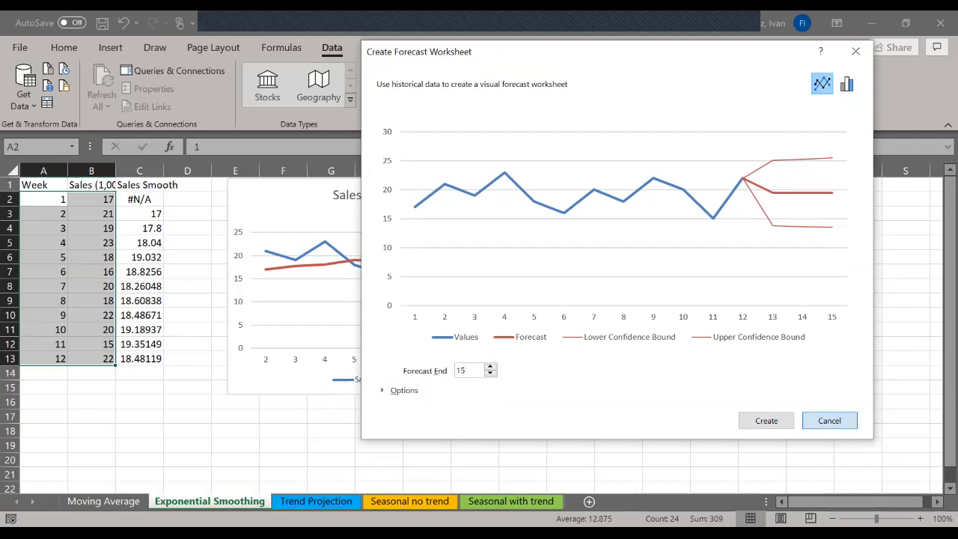
{"action": "left_click", "coordinate": [828, 421]}
Replace the week numbers in A2:A13 with a series of years from 2001 to 2012
{"action": "left_click_drag", "start_coordinate": [43, 199], "coordinate": [43, 358]}
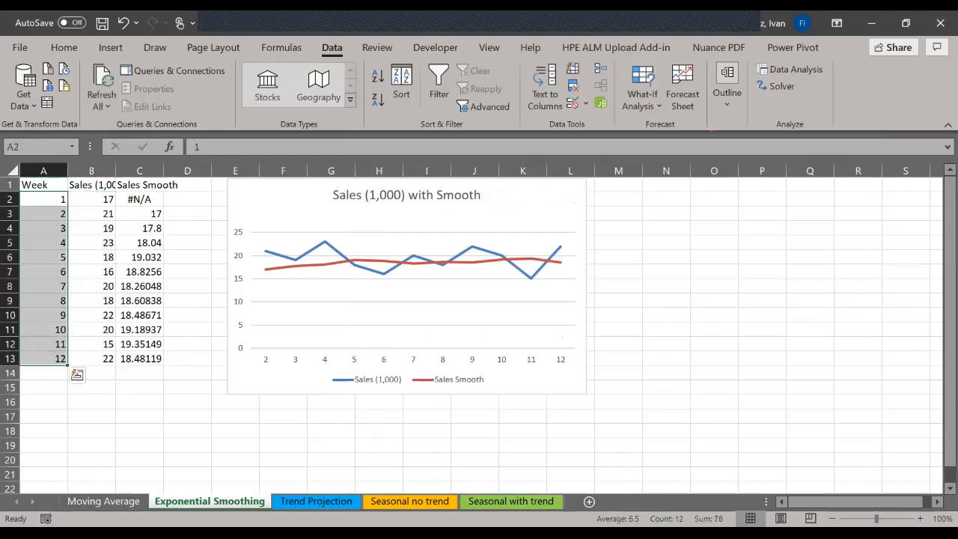
{"action": "left_click", "coordinate": [44, 199]}
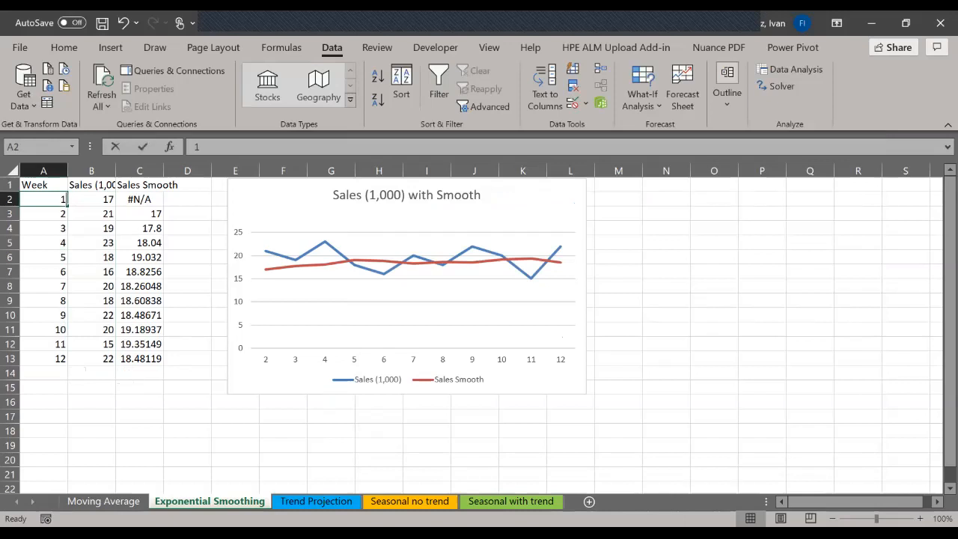
{"action": "type", "text": "2001"}
{"action": "key", "text": "Return"}
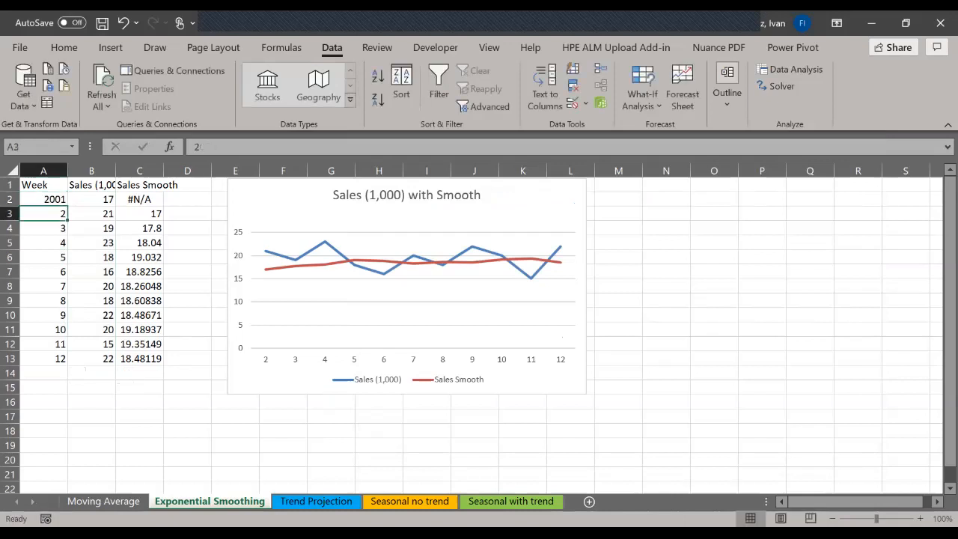
{"action": "type", "text": "2002"}
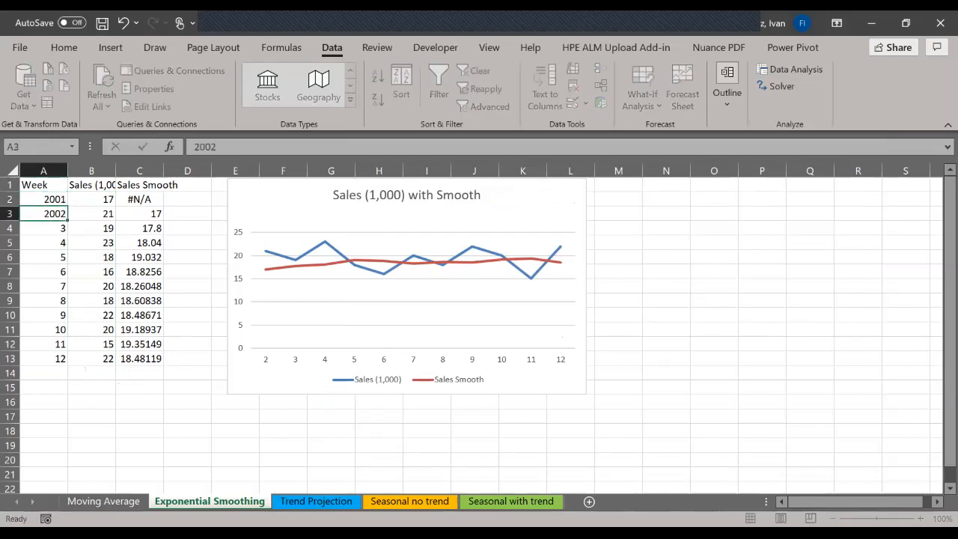
{"action": "key", "text": "Return"}
{"action": "left_click_drag", "start_coordinate": [44, 199], "coordinate": [43, 214]}
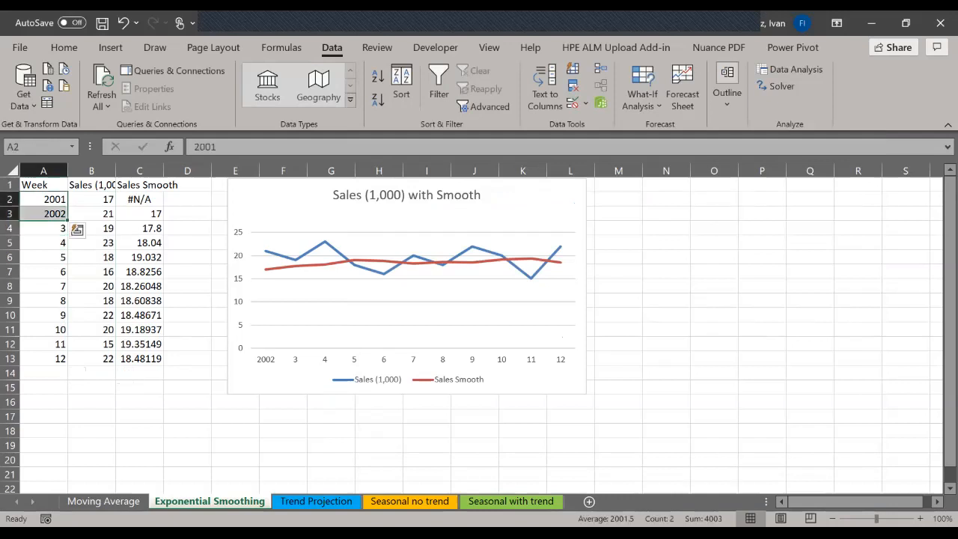
{"action": "double_click", "coordinate": [67, 221]}
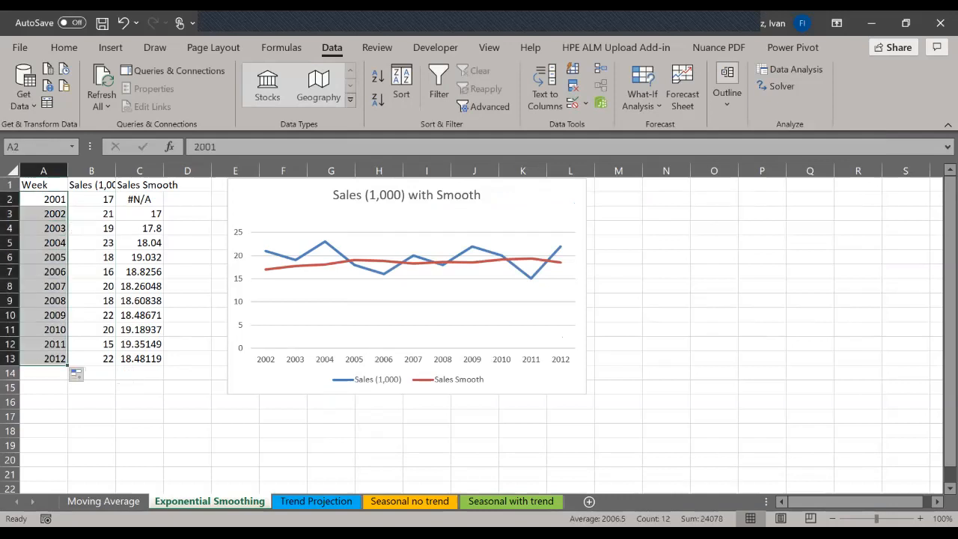
Create a line-chart forecast worksheet from A2:B13 with forecast end 2015, a 95% confidence interval and forecast statistics included
{"action": "left_click_drag", "start_coordinate": [43, 199], "coordinate": [93, 358]}
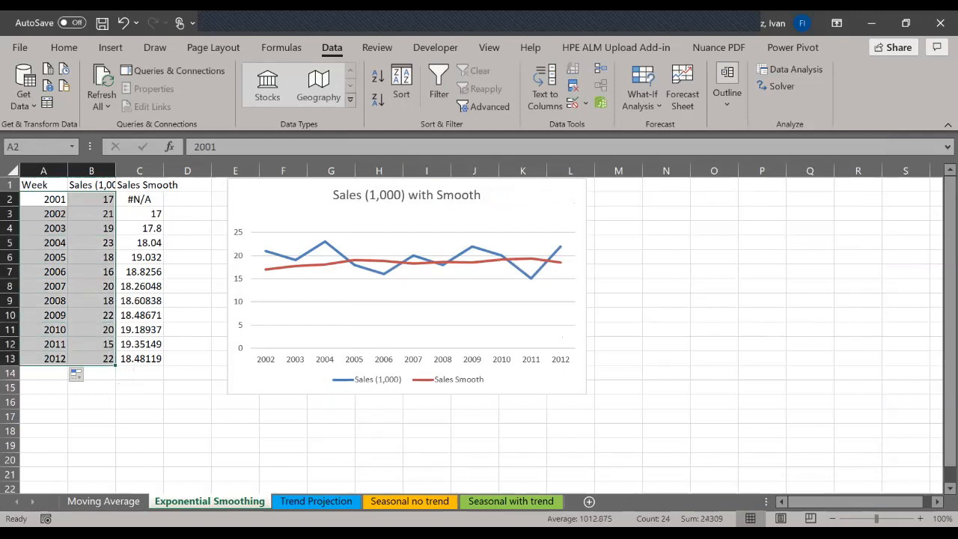
{"action": "left_click", "coordinate": [78, 374]}
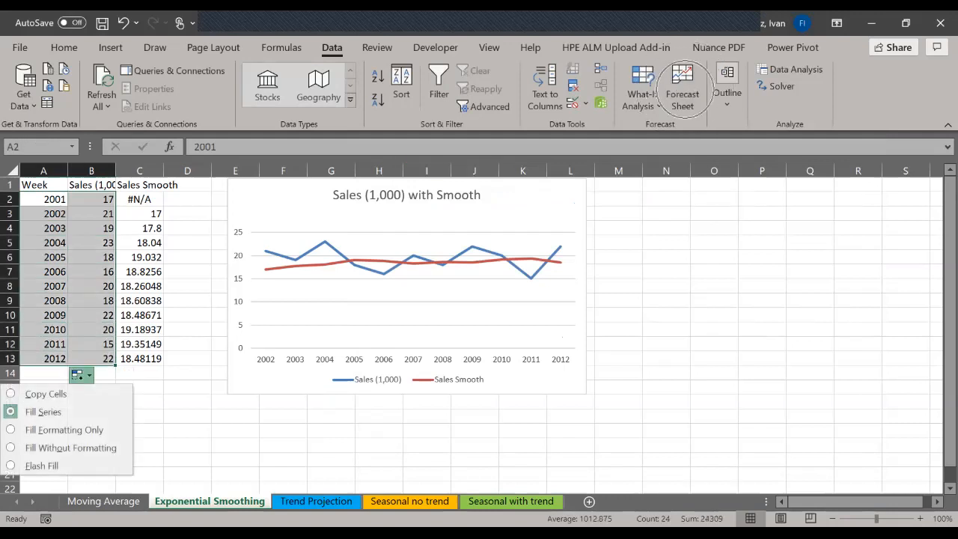
{"action": "left_click", "coordinate": [682, 89]}
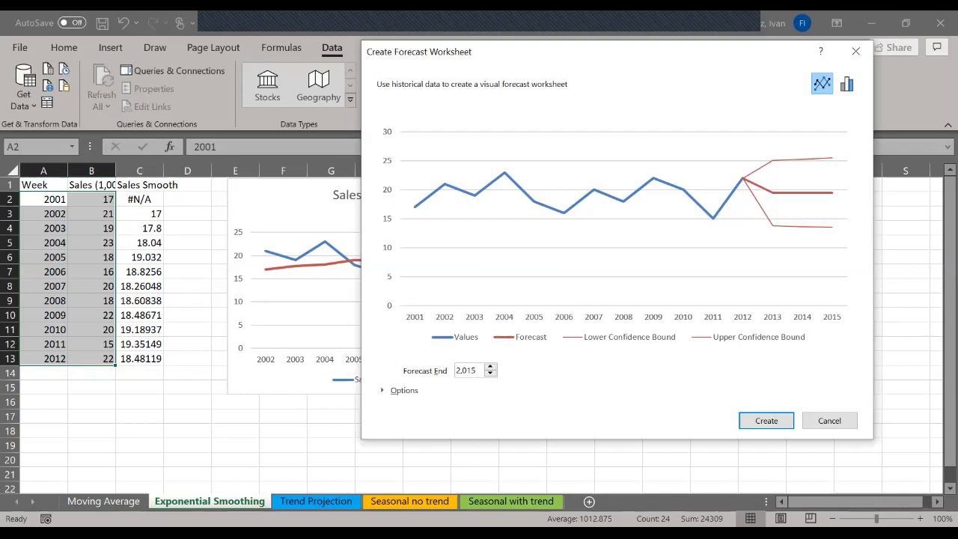
{"action": "left_click", "coordinate": [397, 390]}
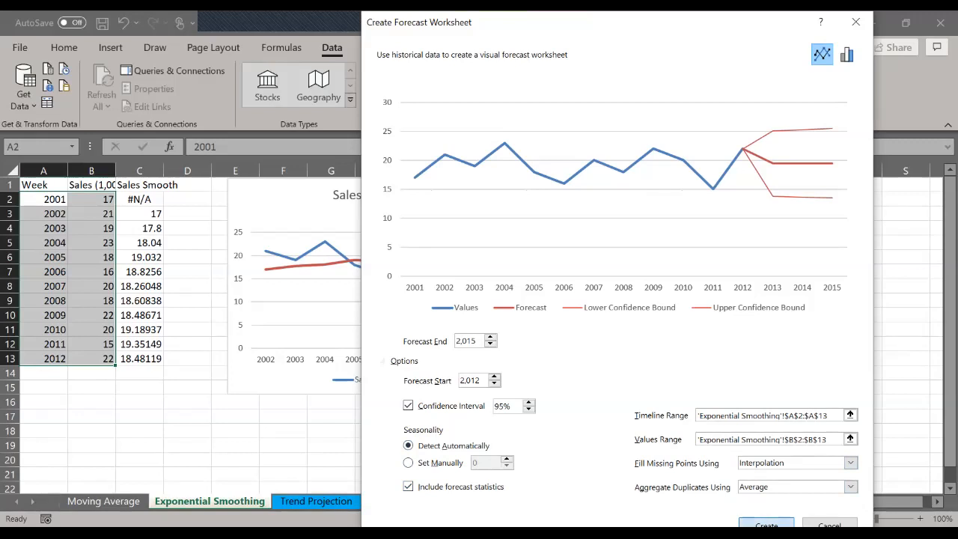
{"action": "left_click", "coordinate": [766, 525]}
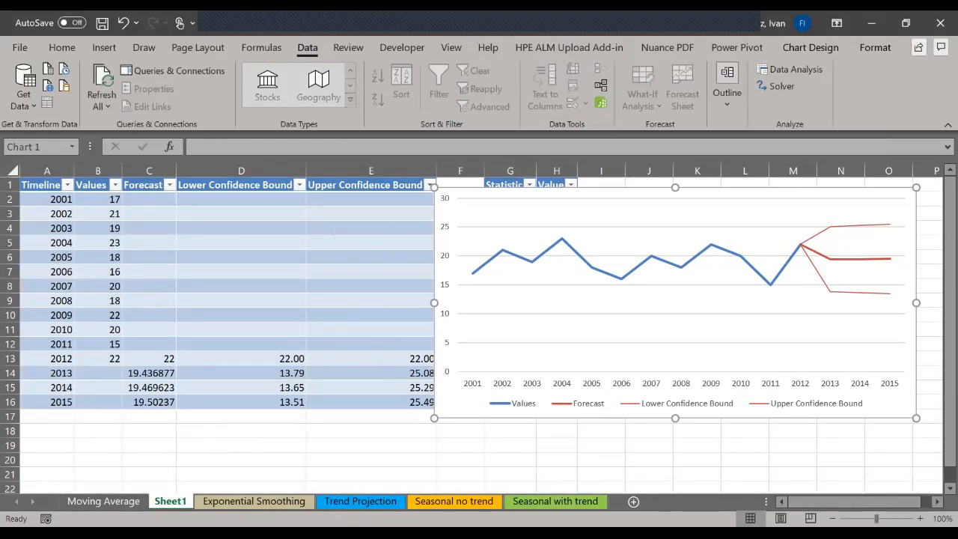
Highlight the historical timeline and values in A2:B13 of the new forecast sheet for review
{"action": "left_click", "coordinate": [47, 171]}
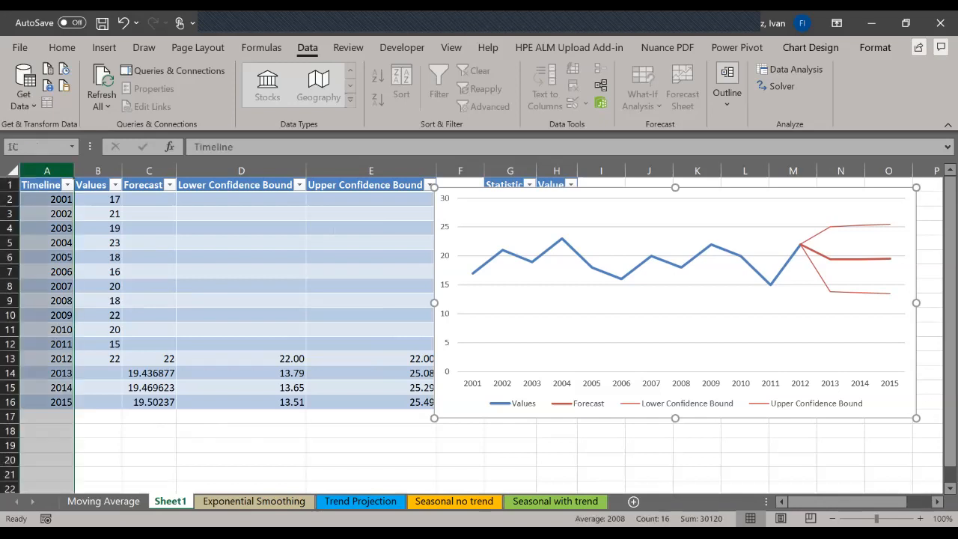
{"action": "left_click_drag", "start_coordinate": [46, 170], "coordinate": [97, 170]}
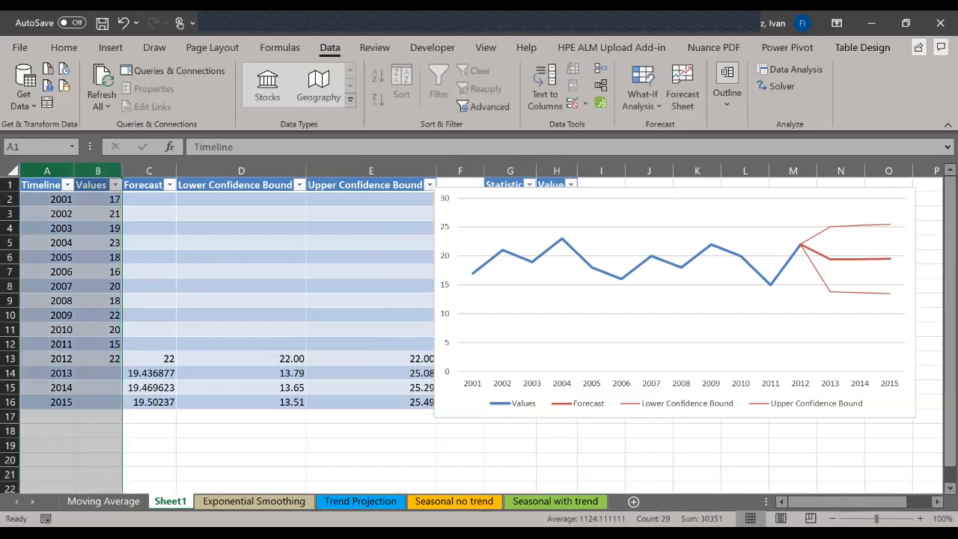
{"action": "left_click_drag", "start_coordinate": [46, 199], "coordinate": [97, 358]}
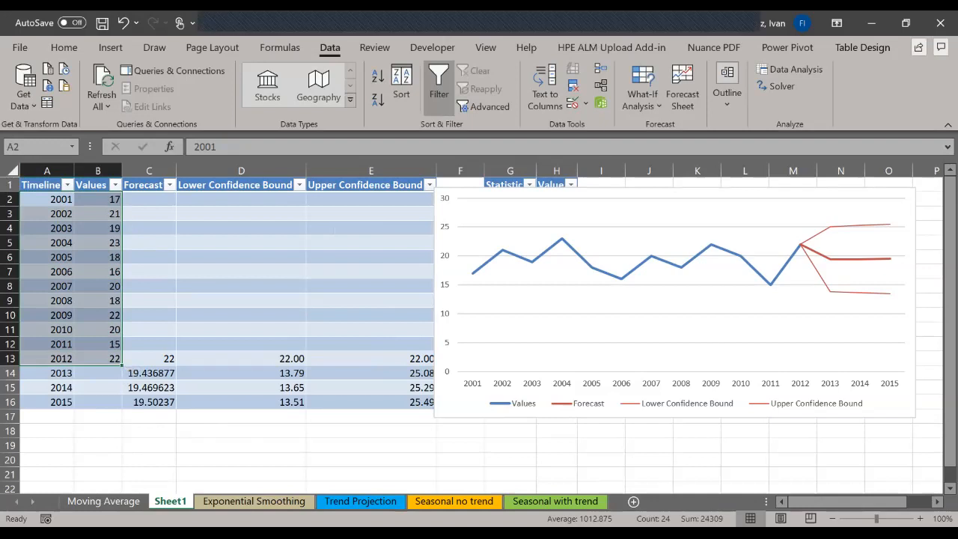
Move the forecast chart off the statistics table, select the statistics in G2:H8, and reposition the chart over the data table from row 3 down
{"action": "left_click_drag", "start_coordinate": [888, 183], "coordinate": [446, 307]}
{"action": "left_click_drag", "start_coordinate": [498, 199], "coordinate": [556, 286]}
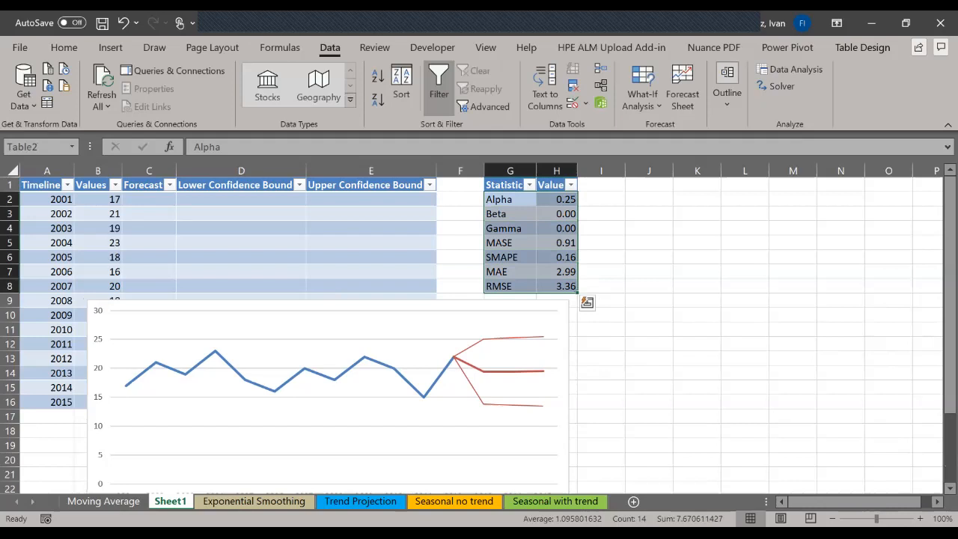
{"action": "left_click_drag", "start_coordinate": [490, 307], "coordinate": [479, 219]}
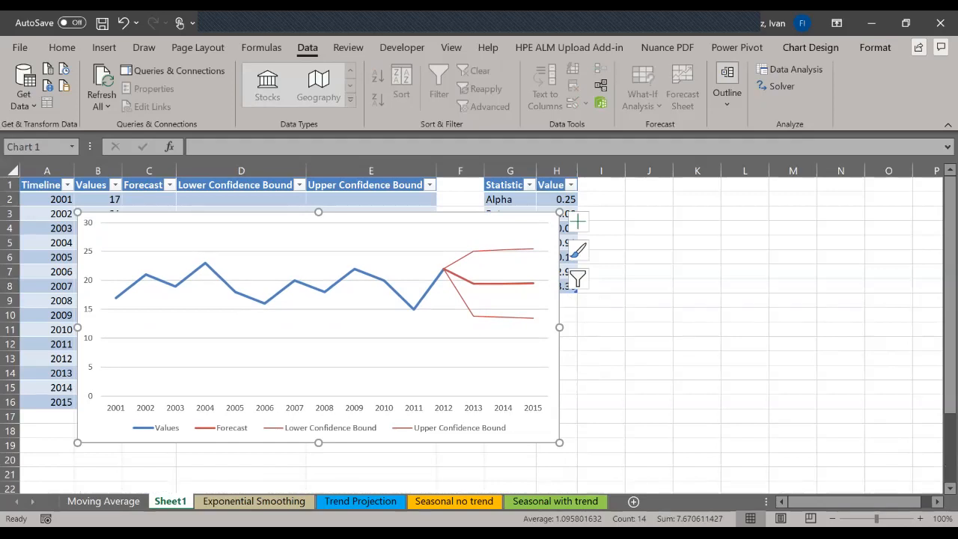
{"action": "mouse_move", "coordinate": [503, 317]}
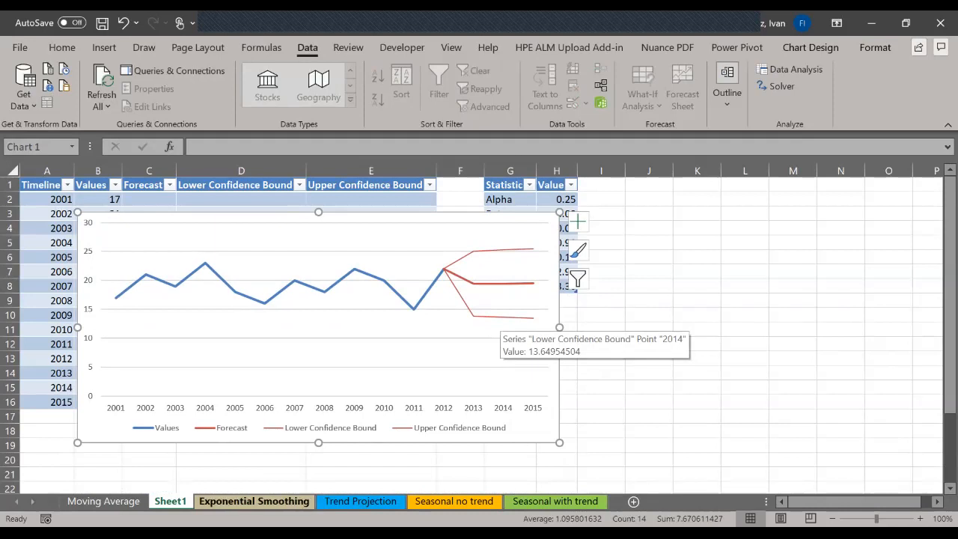
On the Trend Projection sheet, start a forecast worksheet from the Year and Sales1000 data in A1:B11
{"action": "left_click", "coordinate": [253, 501]}
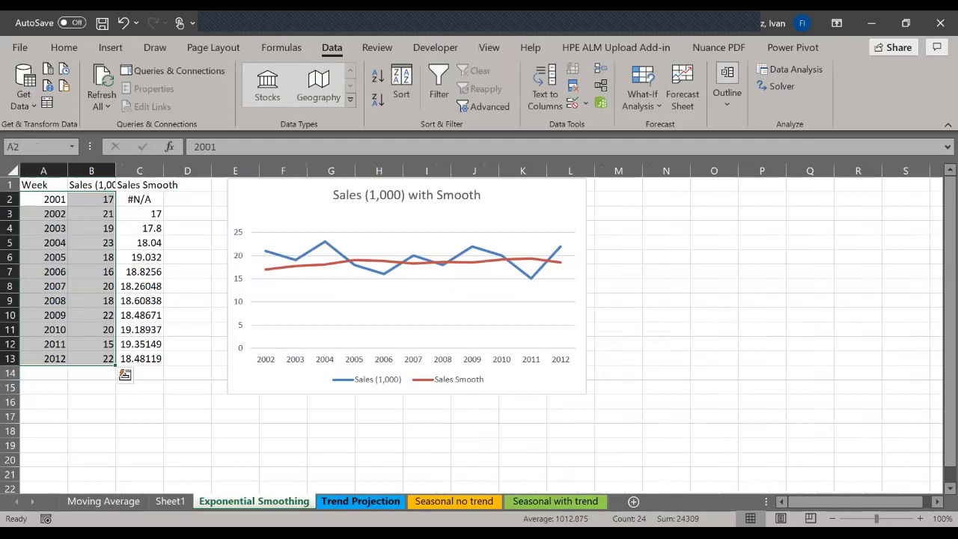
{"action": "left_click", "coordinate": [360, 500]}
{"action": "left_click", "coordinate": [235, 344]}
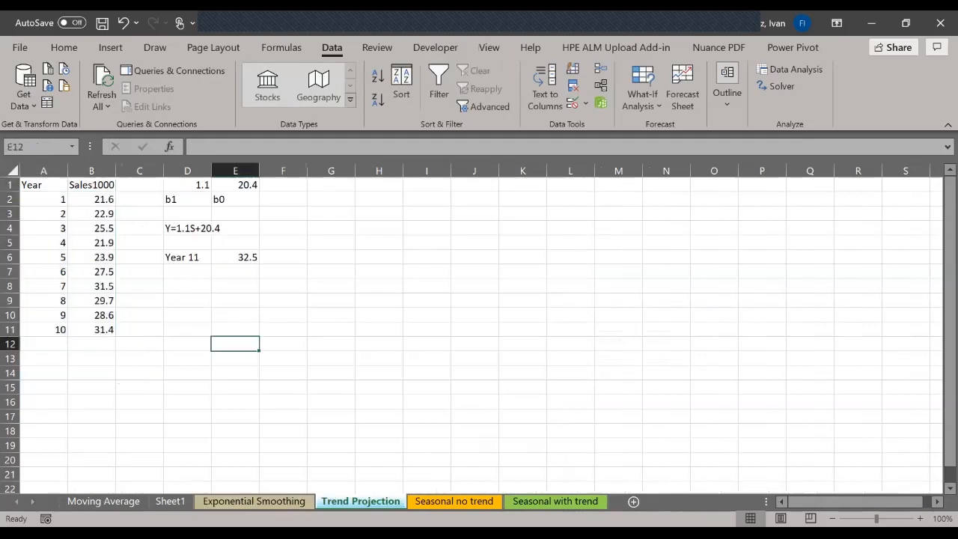
{"action": "left_click_drag", "start_coordinate": [44, 185], "coordinate": [91, 329]}
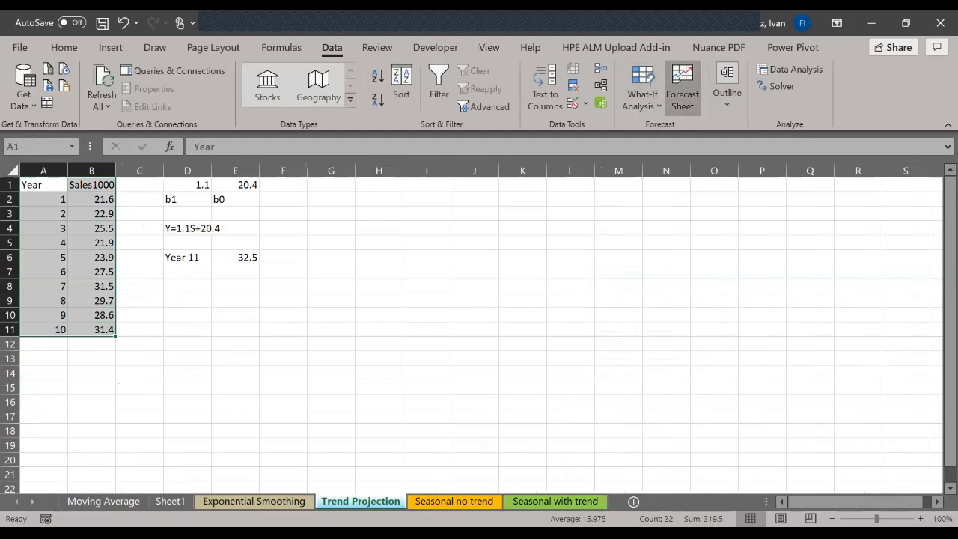
{"action": "left_click", "coordinate": [681, 88]}
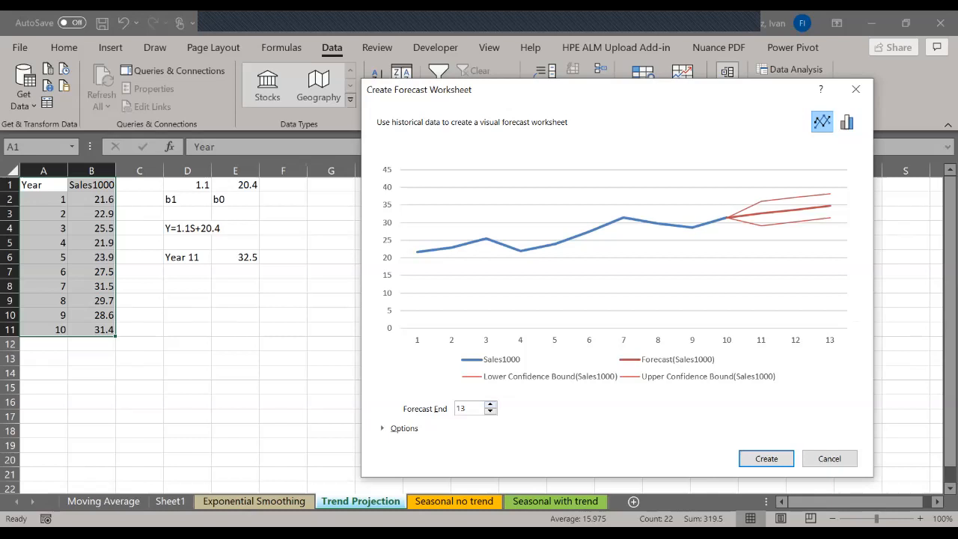
Extend the forecast end to year 21
{"action": "key", "text": "Up"}
{"action": "key", "text": "Up"}
{"action": "key", "text": "Up"}
{"action": "key", "text": "Up"}
{"action": "key", "text": "Up"}
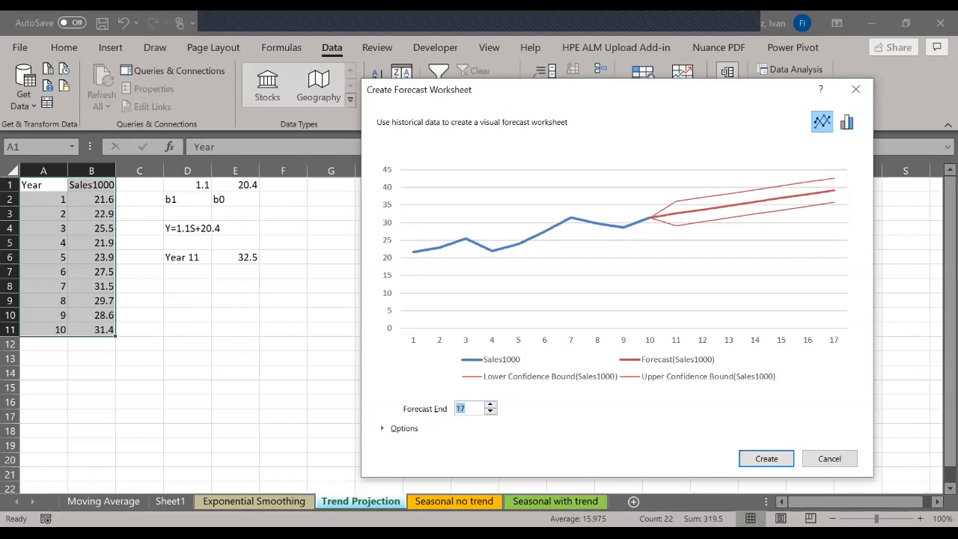
{"action": "key", "text": "Up"}
{"action": "key", "text": "Up"}
{"action": "key", "text": "Up"}
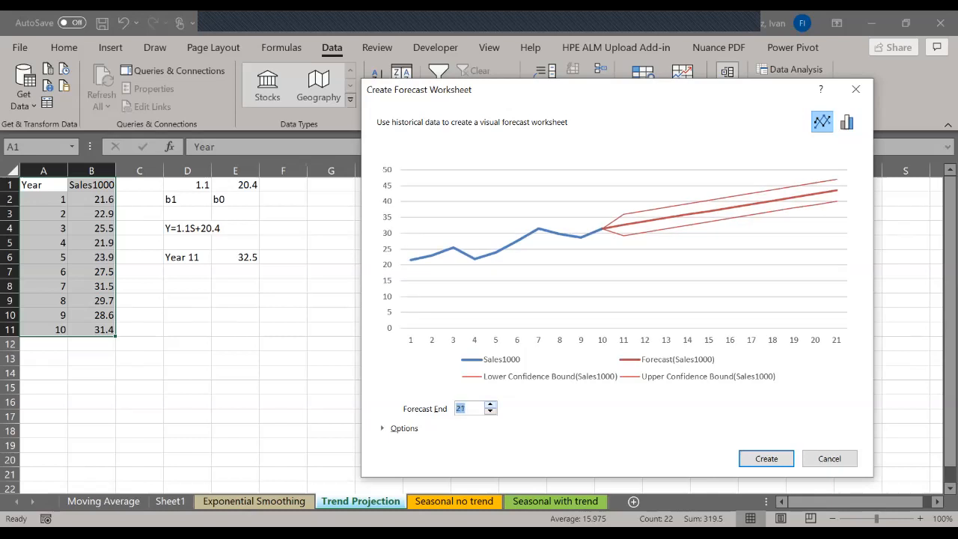
{"action": "key", "text": "ctrl"}
{"action": "key", "text": "ctrl"}
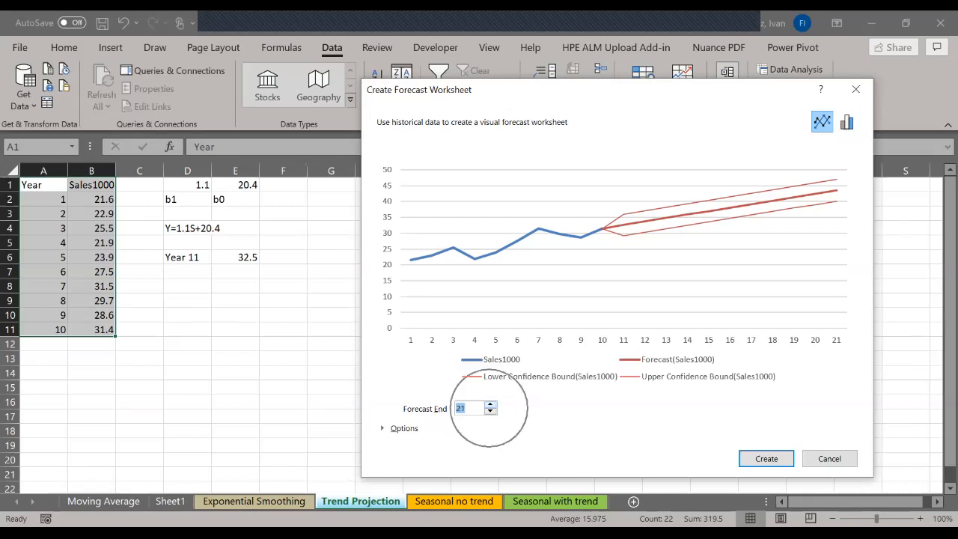
Include the forecast statistics in the forecast options and create the forecast worksheet
{"action": "left_click", "coordinate": [383, 428]}
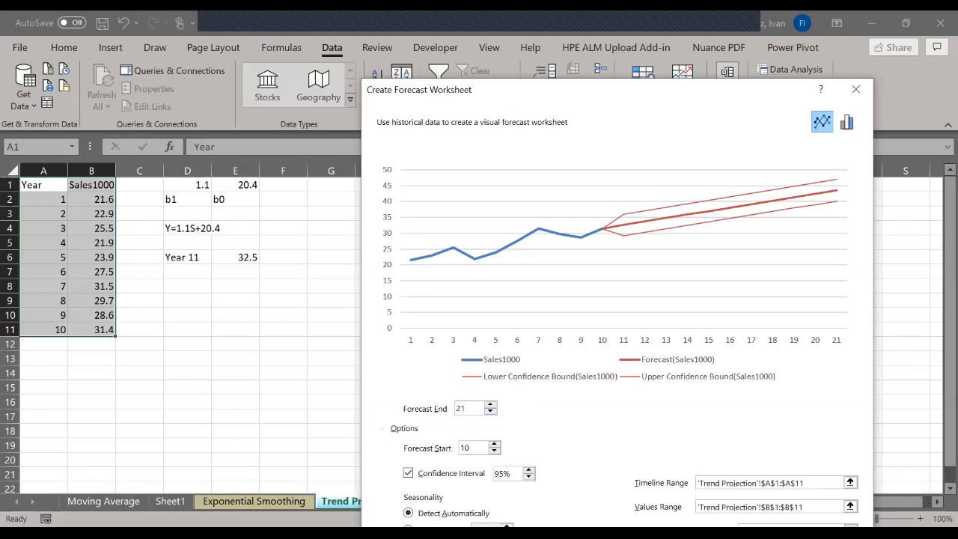
{"action": "left_click", "coordinate": [403, 488]}
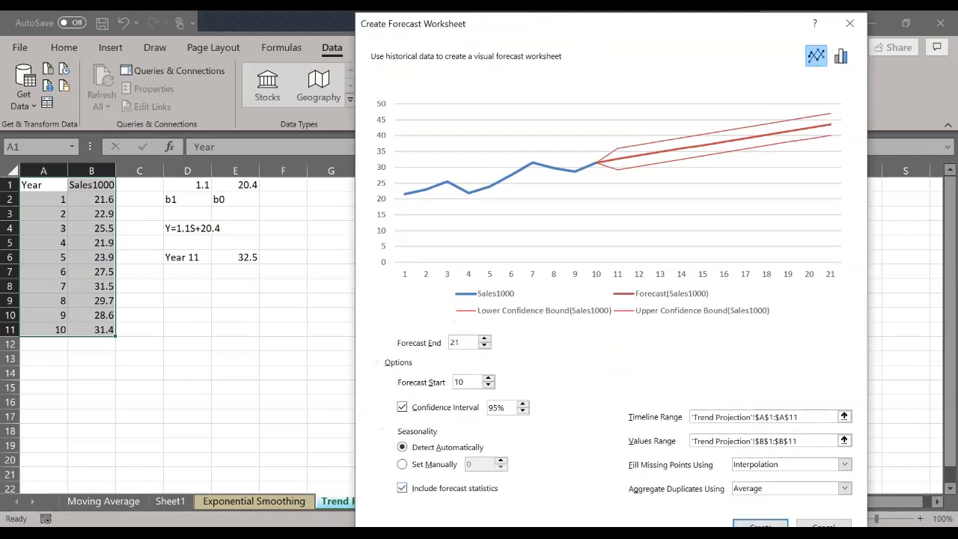
{"action": "left_click", "coordinate": [760, 524]}
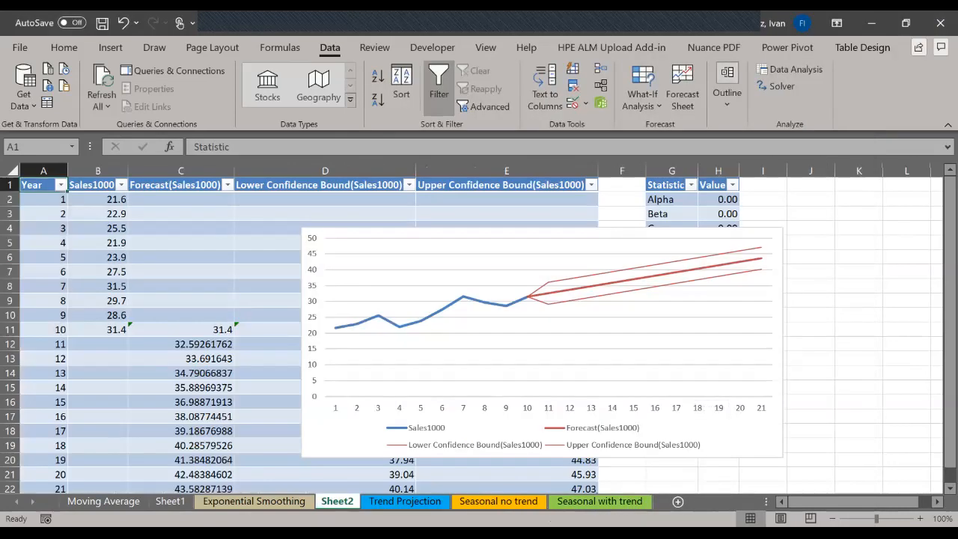
Highlight the historical sales in A2:B11 and the forecast values with their lower bounds in C11:D22 for review
{"action": "left_click_drag", "start_coordinate": [44, 199], "coordinate": [98, 329]}
{"action": "left_click_drag", "start_coordinate": [181, 329], "coordinate": [359, 459]}
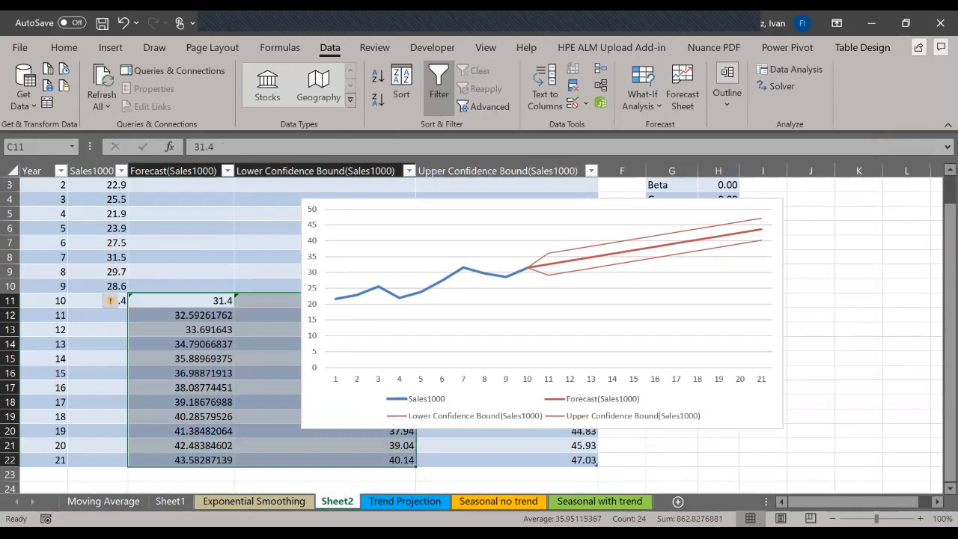
Add data labels to the Sales1000 and Forecast(Sales1000) lines in the forecast chart
{"action": "left_click", "coordinate": [681, 304]}
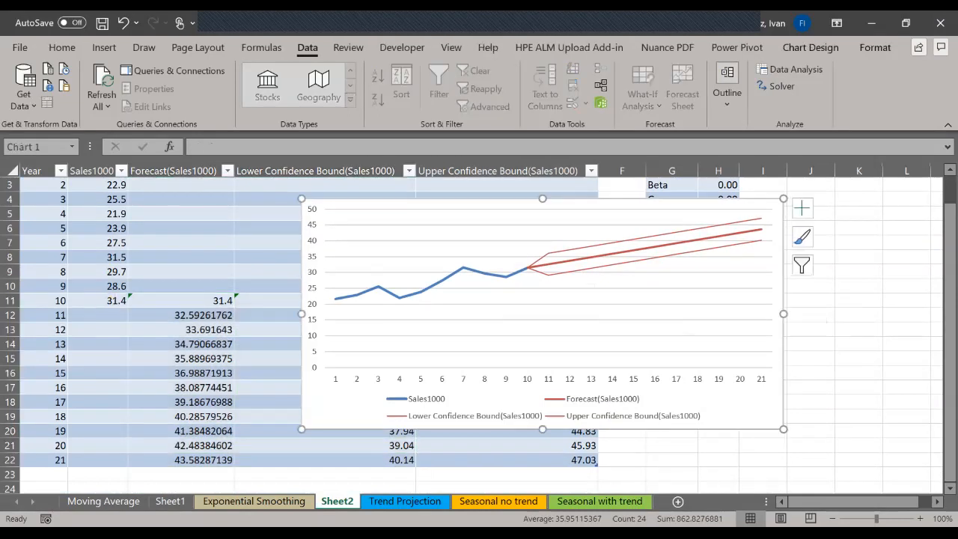
{"action": "right_click", "coordinate": [474, 270]}
{"action": "left_click", "coordinate": [516, 393]}
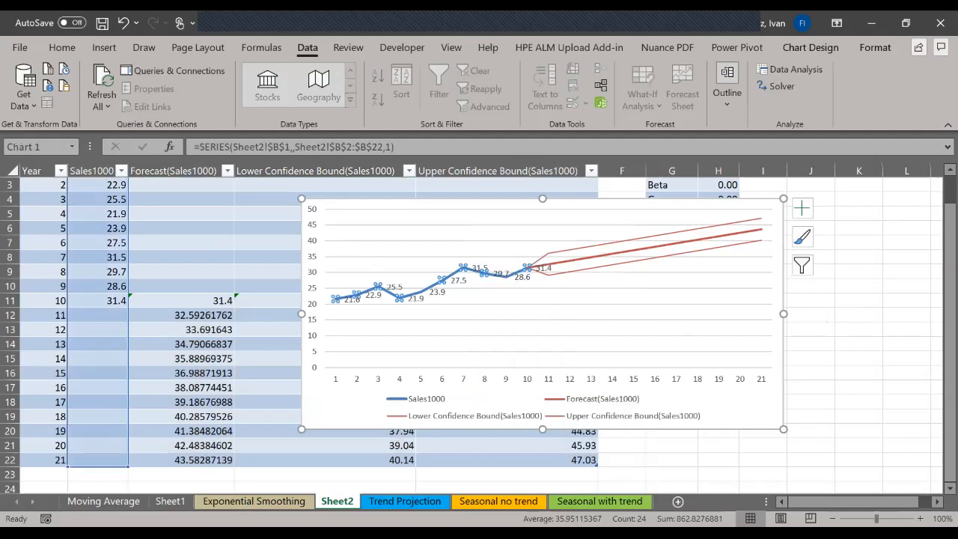
{"action": "left_click", "coordinate": [548, 263]}
{"action": "right_click", "coordinate": [582, 258]}
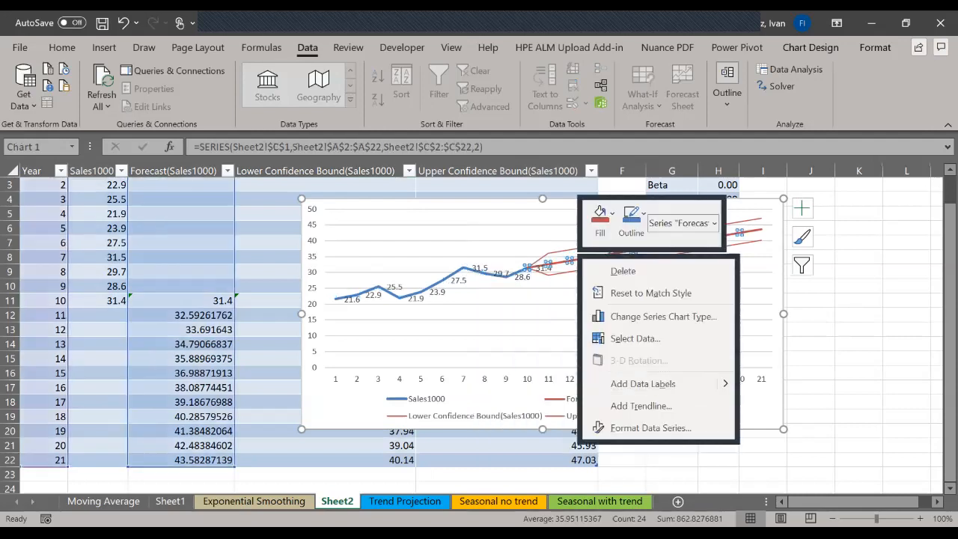
{"action": "left_click", "coordinate": [642, 383]}
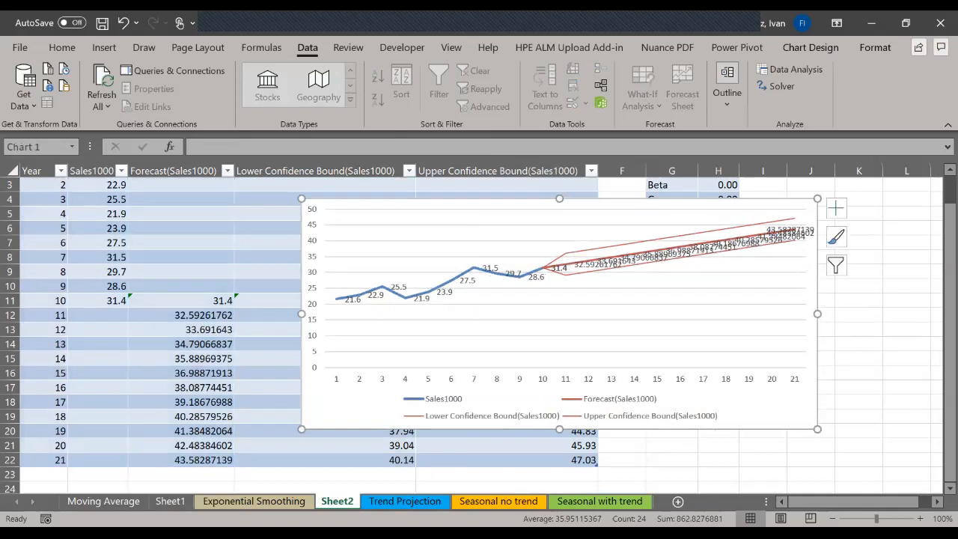
Apply the dark chart style with glowing, differently coloured lines to the forecast chart
{"action": "left_click", "coordinate": [810, 47]}
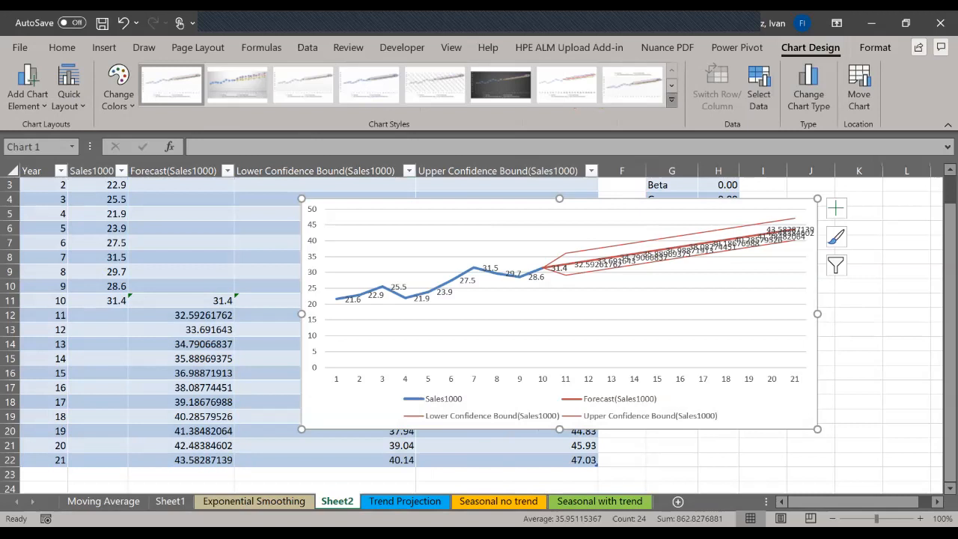
{"action": "left_click", "coordinate": [671, 100]}
{"action": "left_click", "coordinate": [172, 125]}
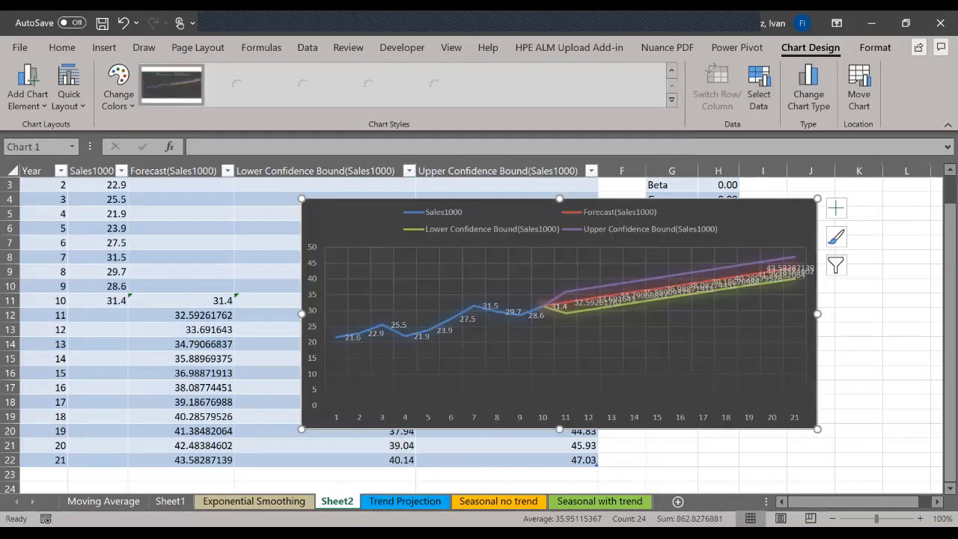
{"action": "left_click", "coordinate": [858, 343]}
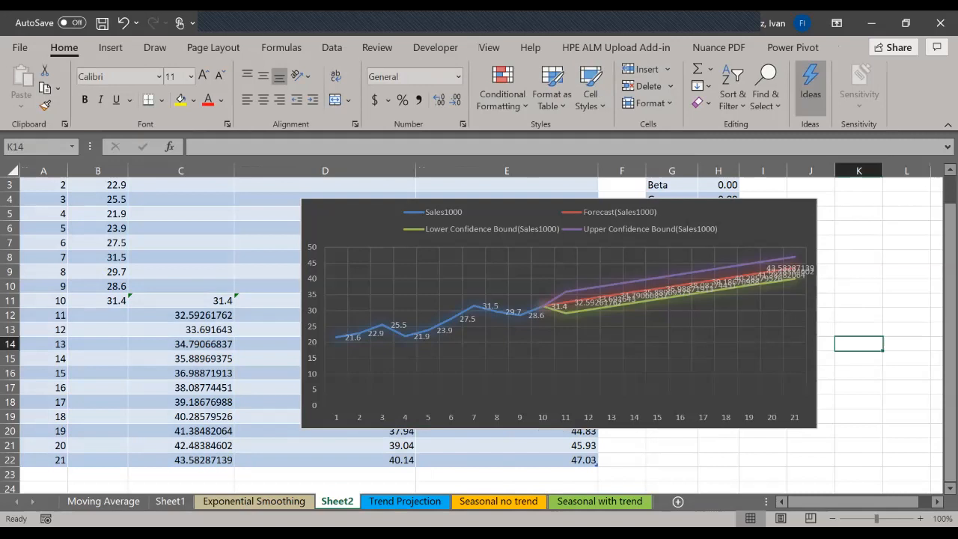
{"action": "left_click", "coordinate": [778, 274]}
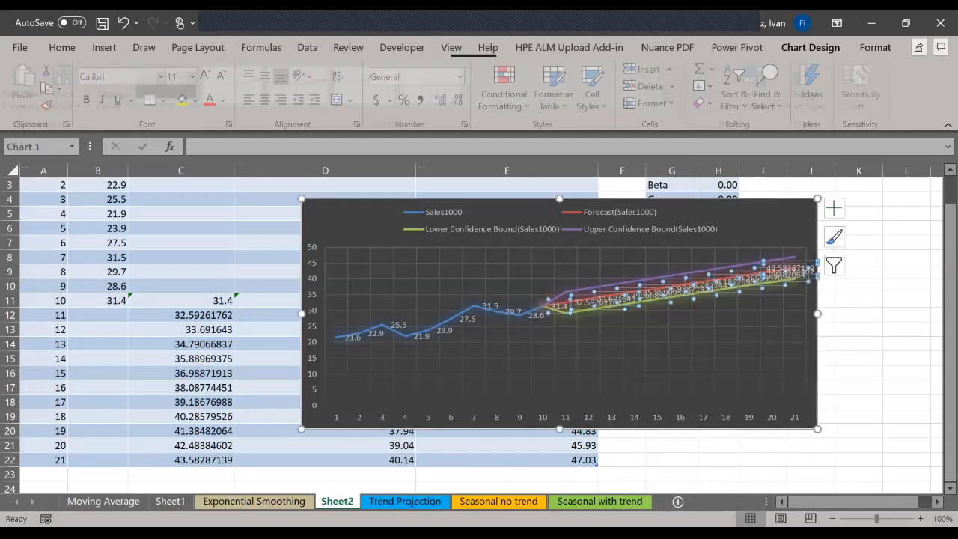
{"action": "left_click", "coordinate": [808, 90]}
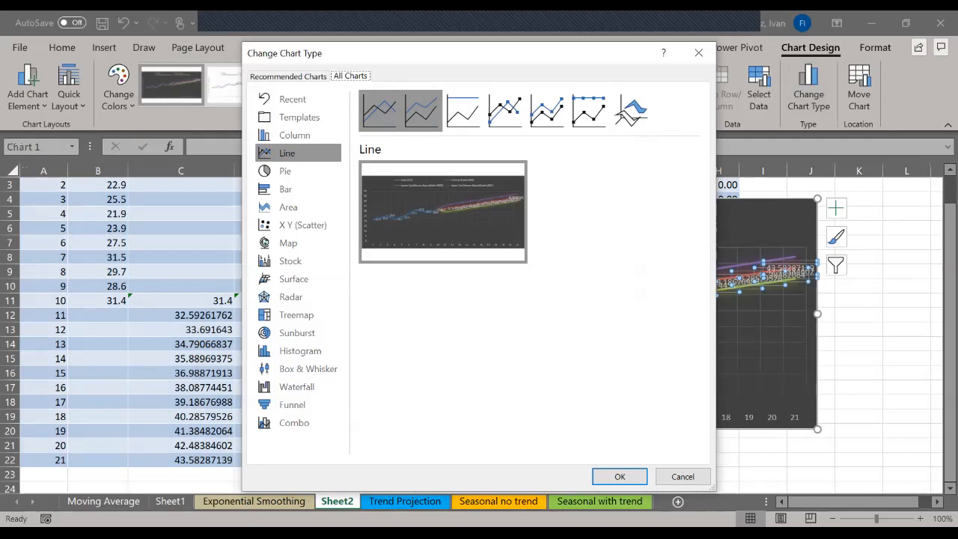
{"action": "mouse_move", "coordinate": [443, 212]}
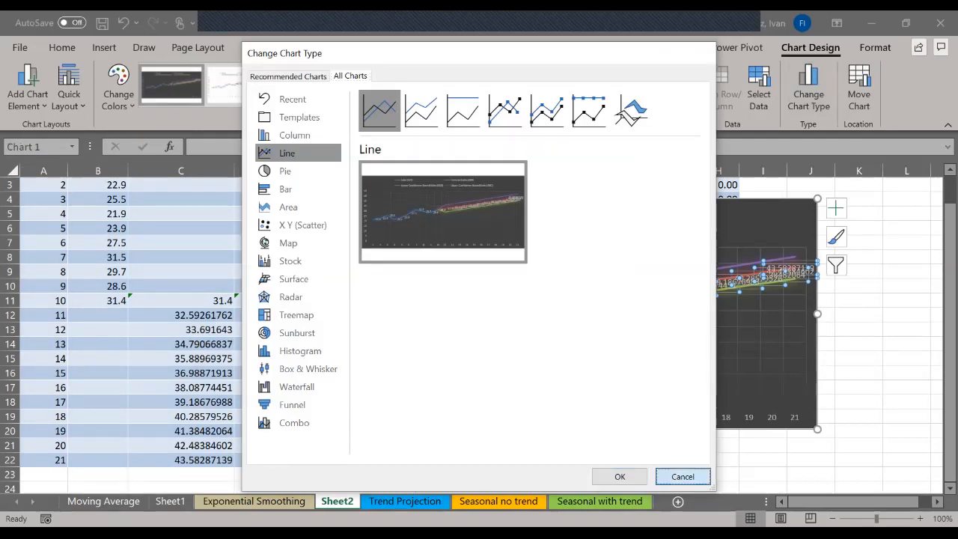
{"action": "left_click", "coordinate": [682, 477]}
On the Seasonal no trend sheet, highlight the quarter and indicator columns in C2:F17 for review
{"action": "key", "text": "ctrl+Page_Down"}
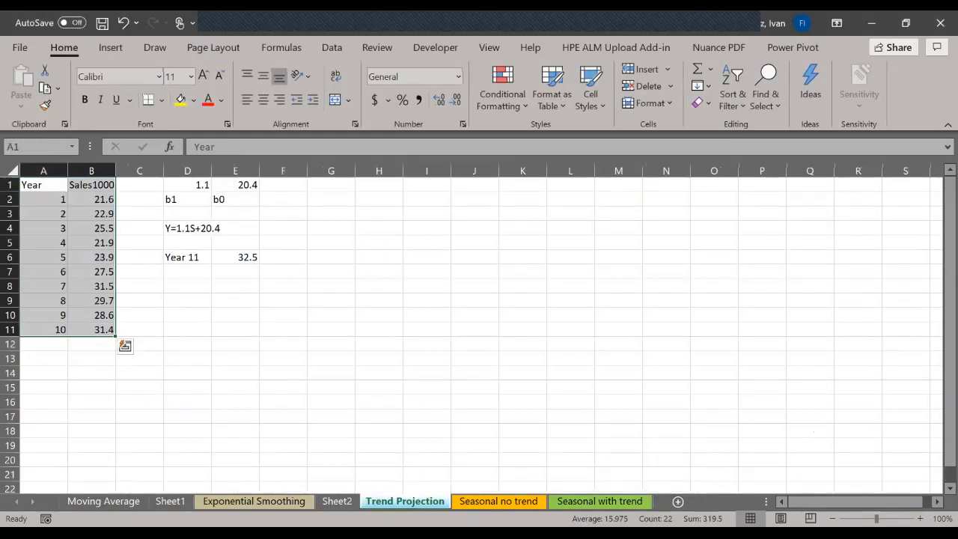
{"action": "key", "text": "ctrl+Page_Down"}
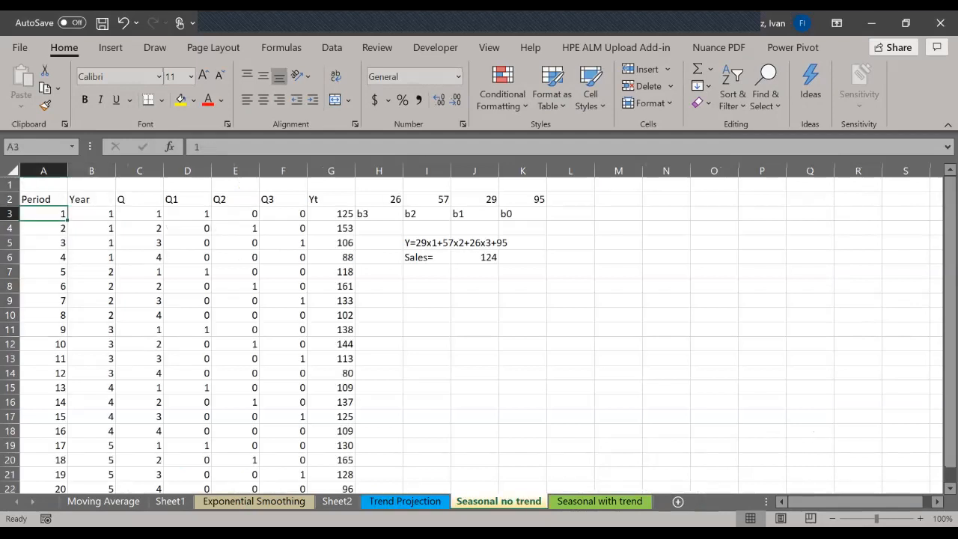
{"action": "left_click", "coordinate": [522, 416]}
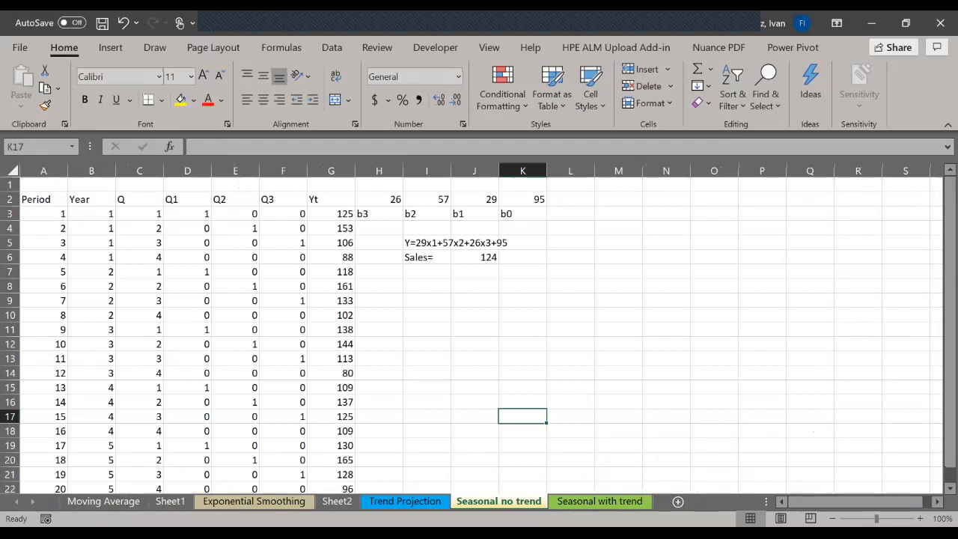
{"action": "left_click_drag", "start_coordinate": [139, 199], "coordinate": [283, 416]}
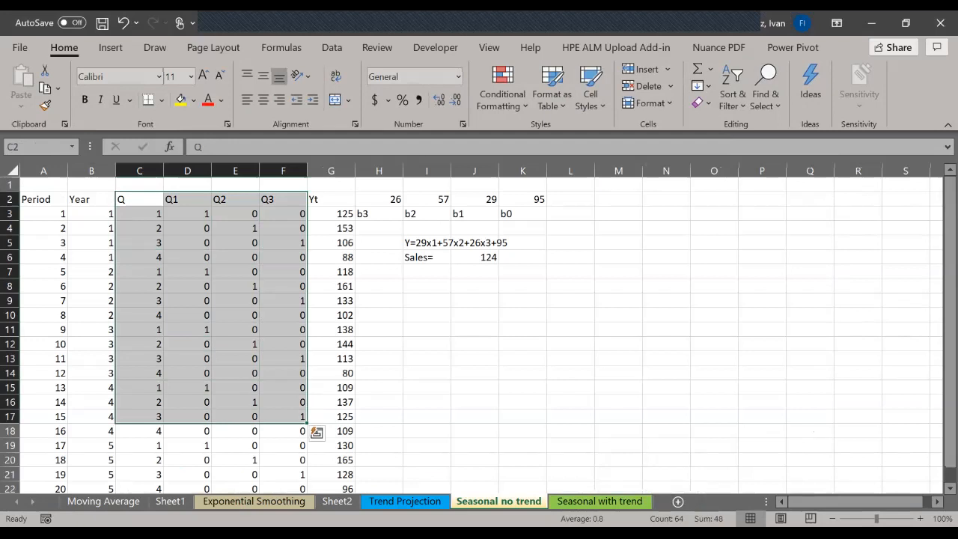
{"action": "left_click", "coordinate": [426, 372]}
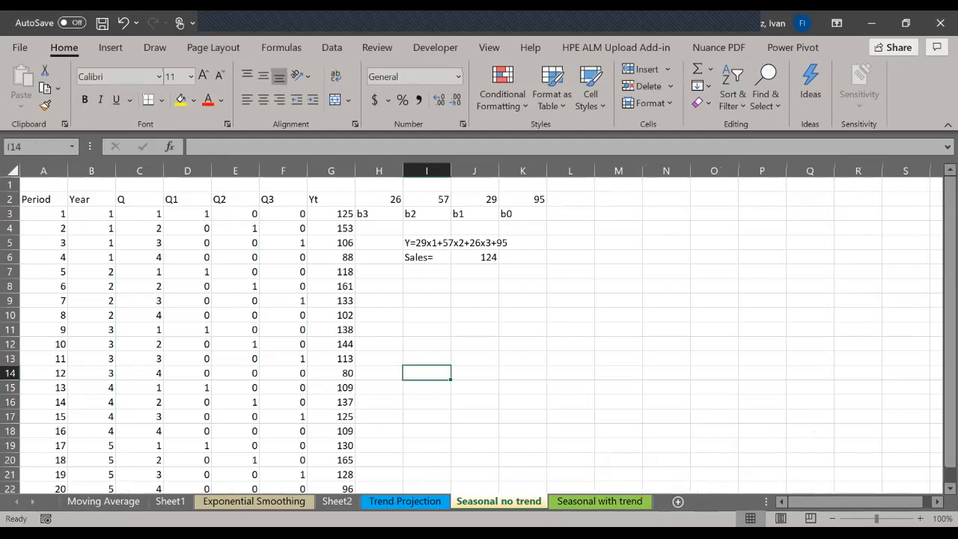
Start a forecast worksheet from the Period values in A3:A22 and Yt values in G3:G22, and show its options
{"action": "left_click_drag", "start_coordinate": [43, 214], "coordinate": [43, 459]}
{"action": "left_click_drag", "start_coordinate": [330, 459], "coordinate": [331, 214], "text": "ctrl"}
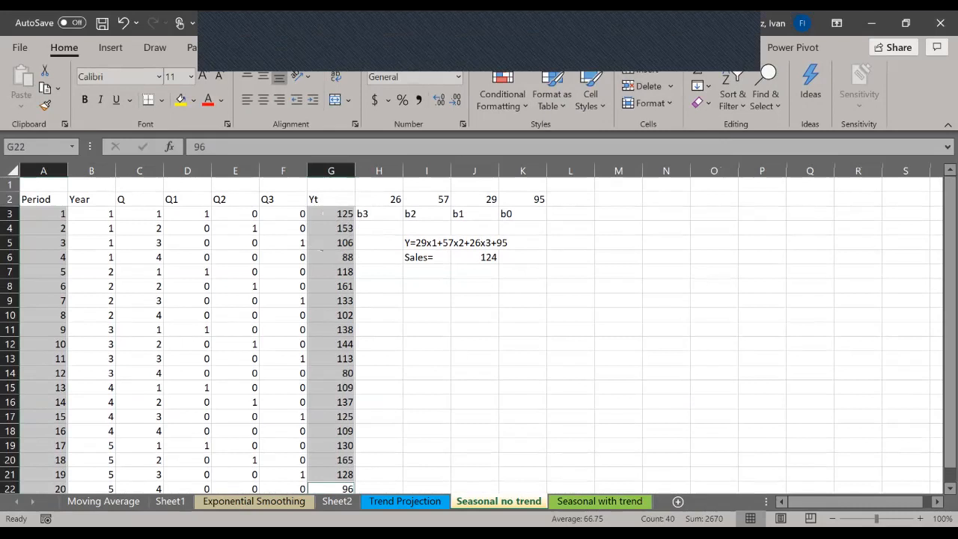
{"action": "left_click", "coordinate": [331, 47]}
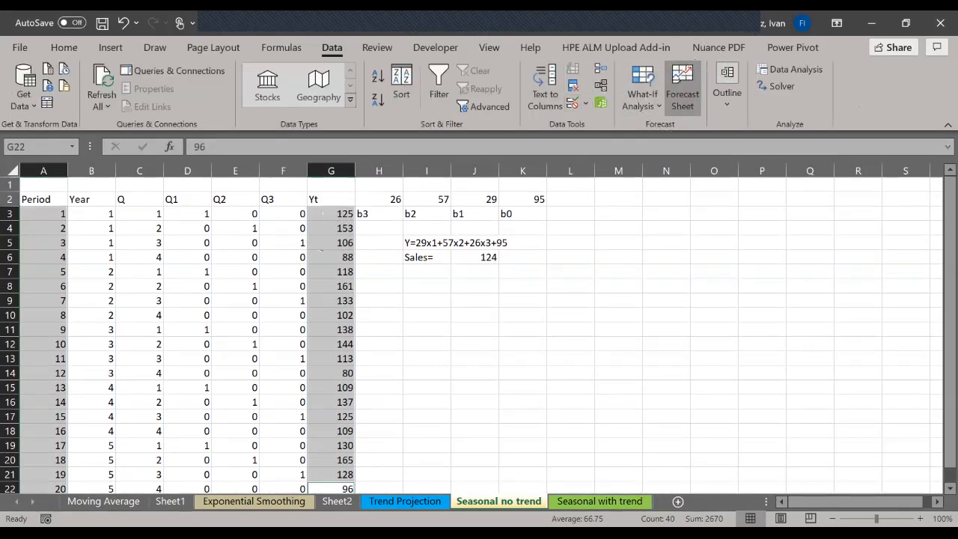
{"action": "left_click", "coordinate": [681, 88]}
{"action": "left_click", "coordinate": [395, 429]}
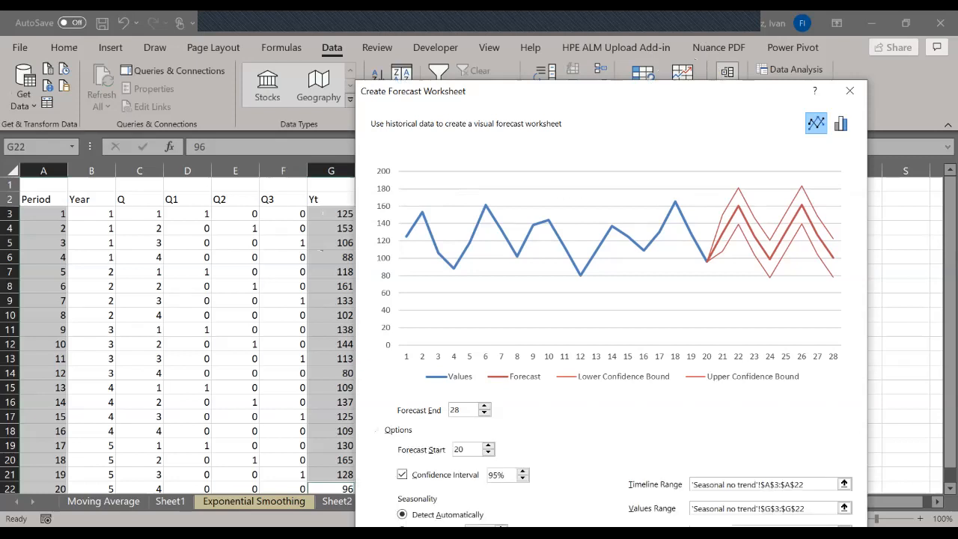
{"action": "left_click_drag", "start_coordinate": [638, 93], "coordinate": [700, 31]}
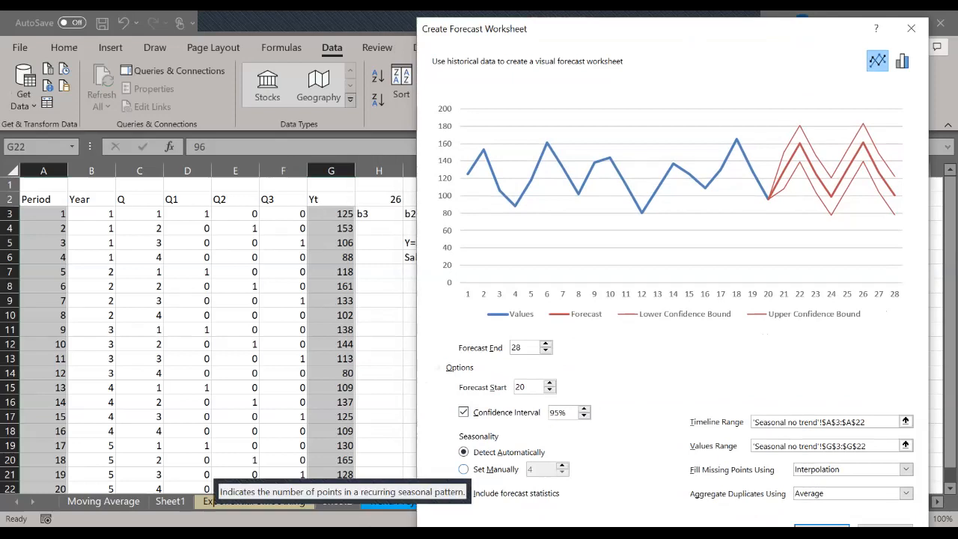
Create the forecast worksheet with seasonality detected automatically and forecast statistics included
{"action": "left_click", "coordinate": [464, 469]}
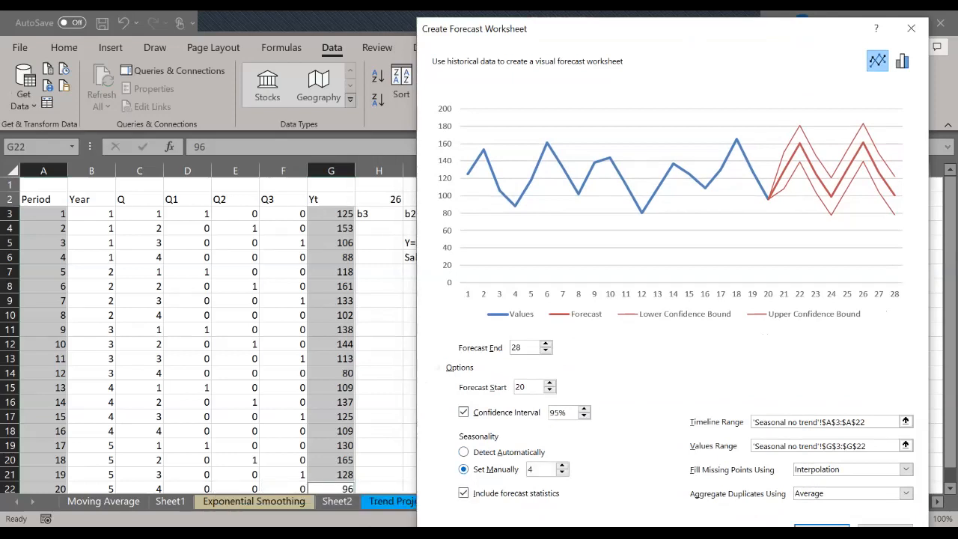
{"action": "left_click", "coordinate": [464, 452]}
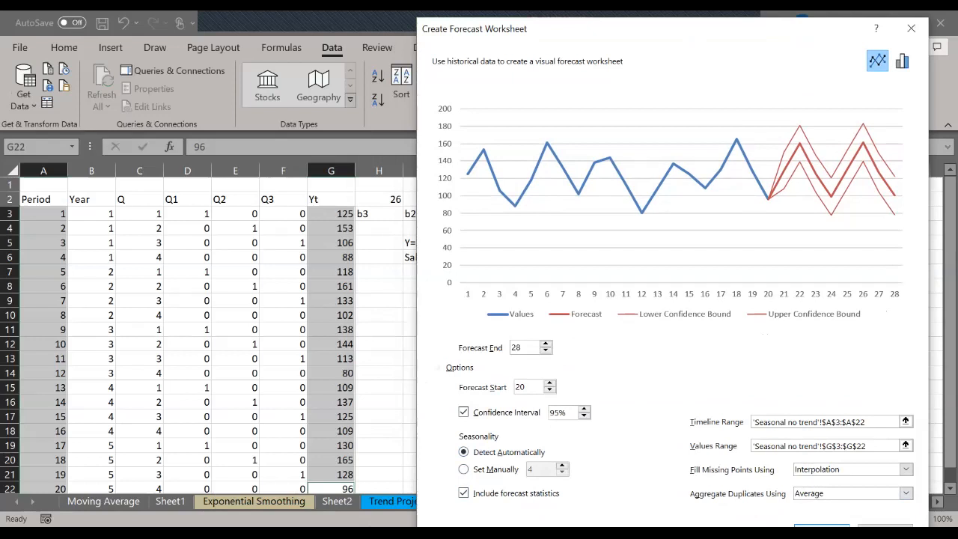
{"action": "left_click", "coordinate": [822, 529]}
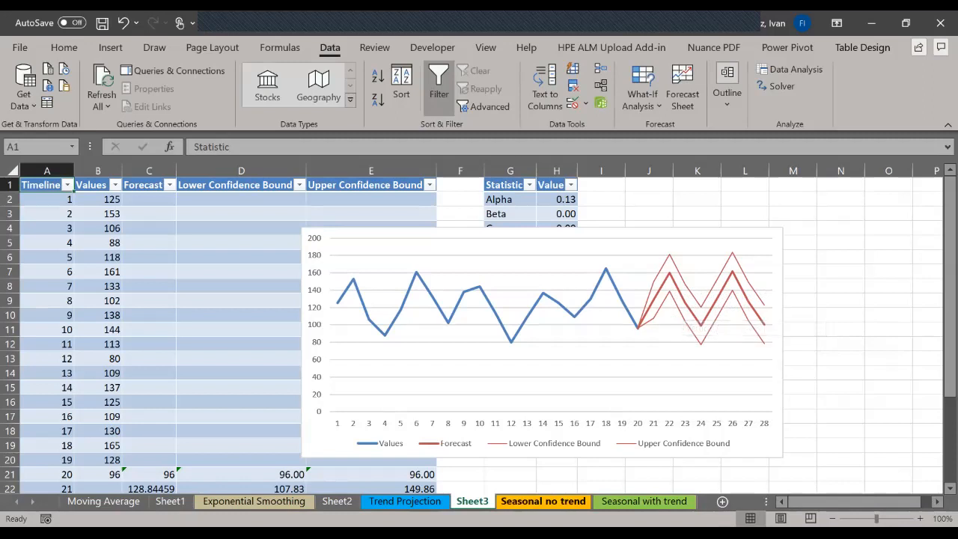
On the Seasonal with trend sheet, start a forecast worksheet from Year in A2:A22 and Yt in G2:G22, showing its options
{"action": "left_click", "coordinate": [544, 501]}
{"action": "left_click", "coordinate": [644, 501]}
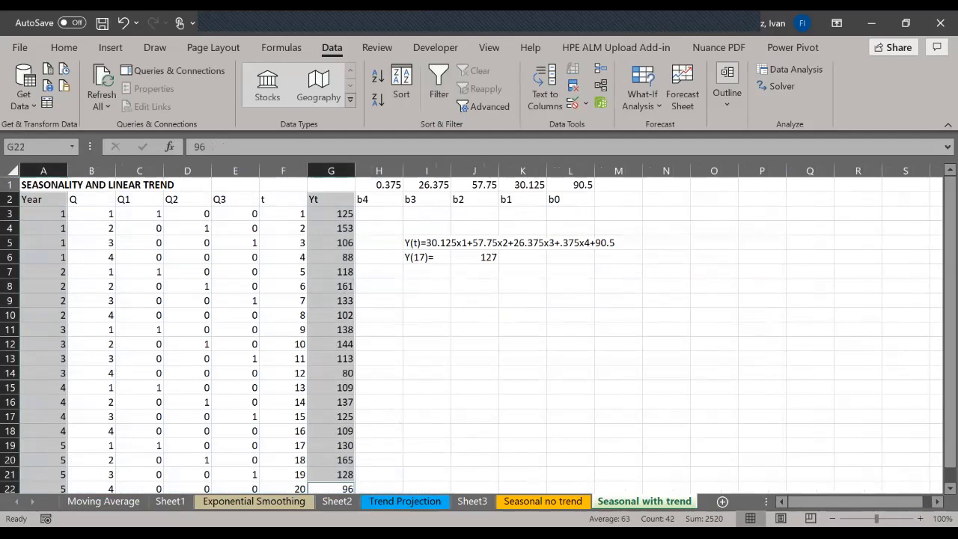
{"action": "left_click", "coordinate": [187, 242]}
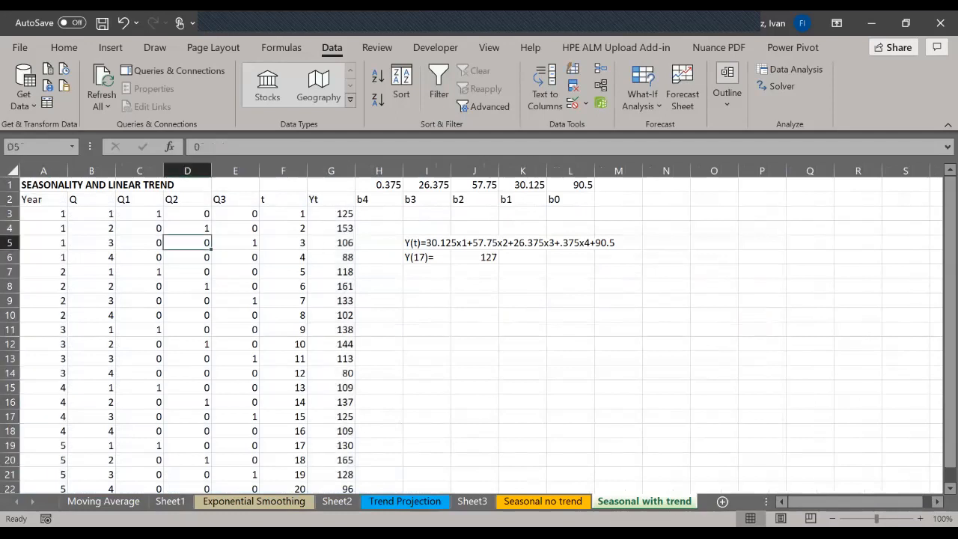
{"action": "left_click_drag", "start_coordinate": [44, 199], "coordinate": [44, 459]}
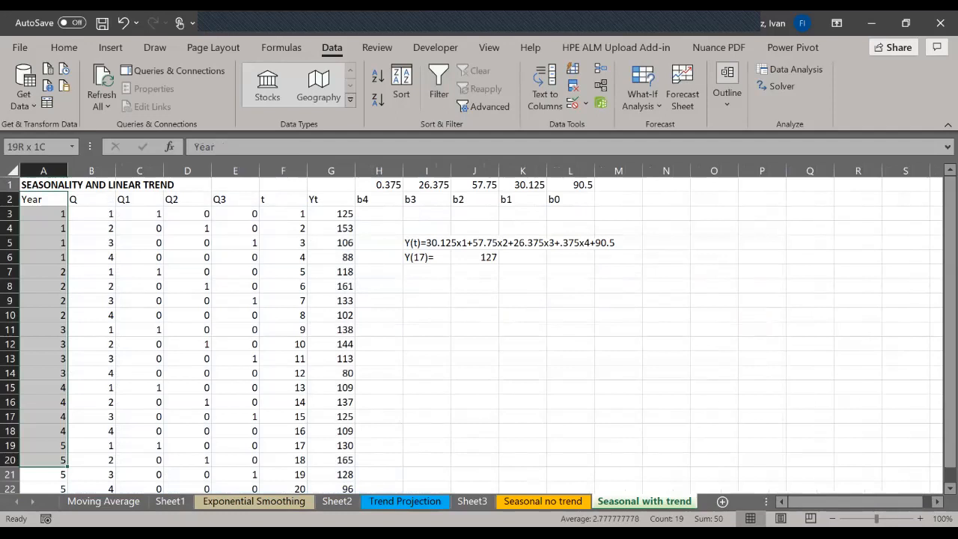
{"action": "left_click_drag", "start_coordinate": [43, 460], "coordinate": [44, 487]}
{"action": "left_click", "coordinate": [331, 459], "text": "ctrl"}
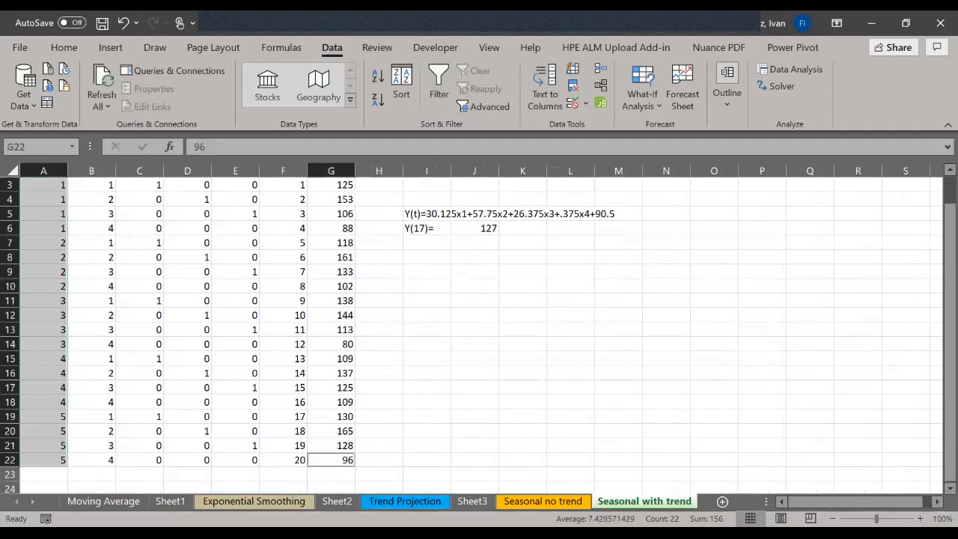
{"action": "key", "text": "ctrl+shift+Up"}
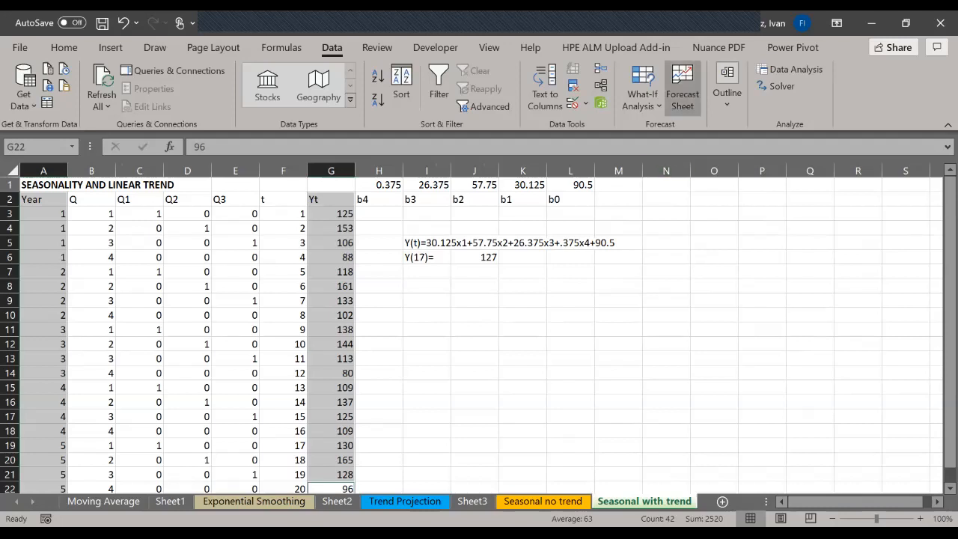
{"action": "left_click", "coordinate": [681, 89]}
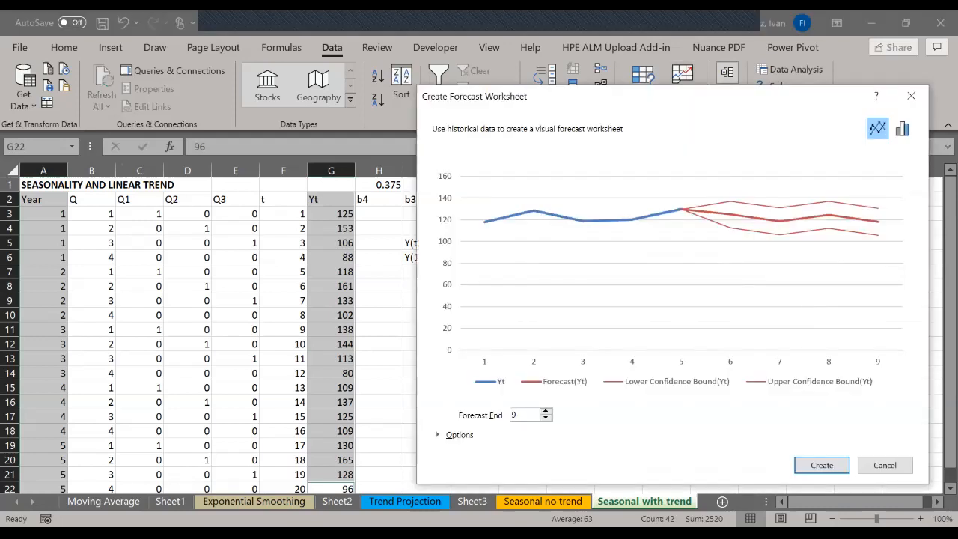
{"action": "left_click", "coordinate": [438, 435]}
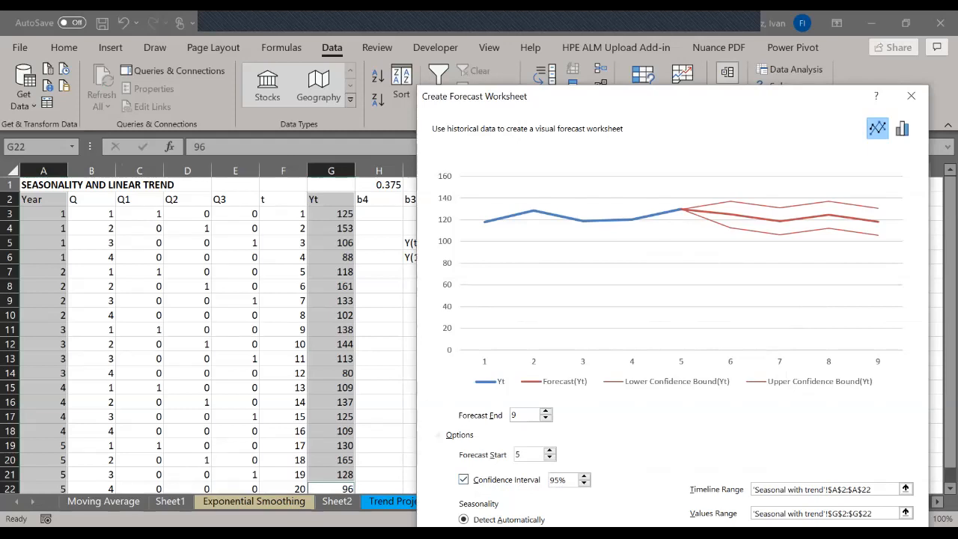
{"action": "left_click_drag", "start_coordinate": [675, 100], "coordinate": [676, 52]}
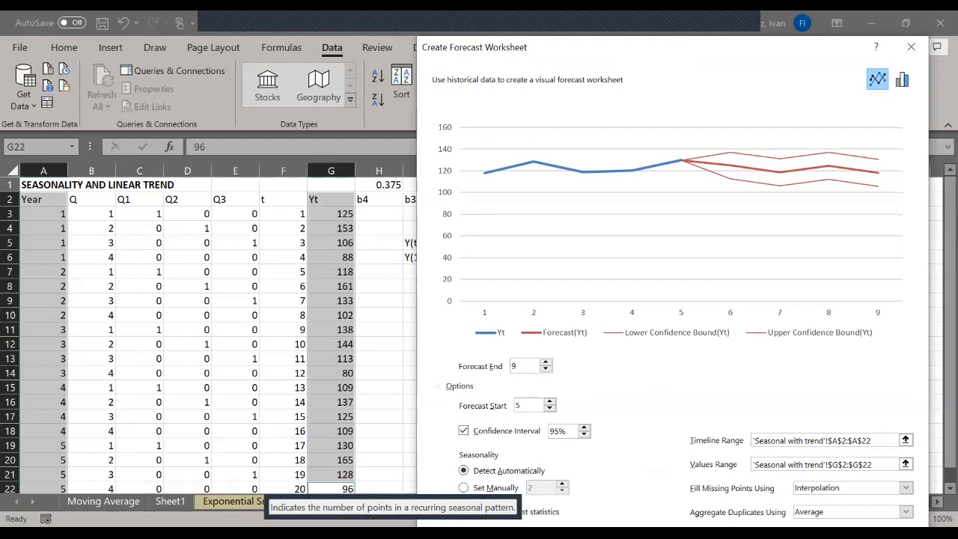
Set the seasonality manually to 4, include forecast statistics, and create the forecast worksheet
{"action": "left_click", "coordinate": [464, 487]}
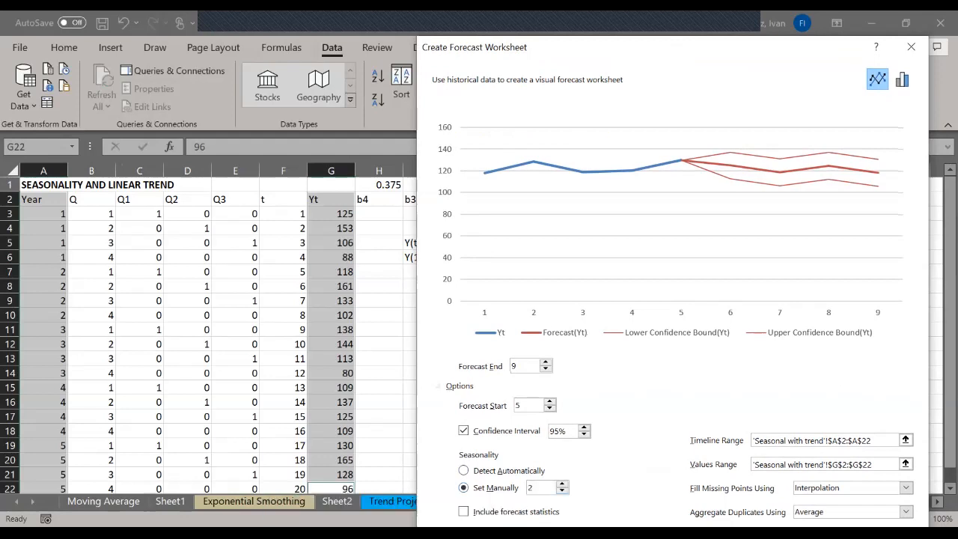
{"action": "double_click", "coordinate": [562, 483]}
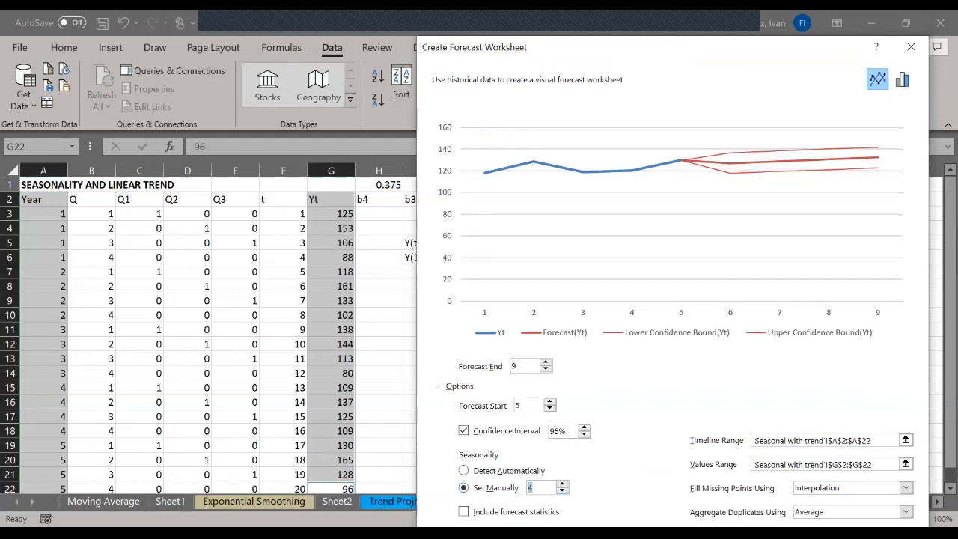
{"action": "left_click", "coordinate": [464, 512]}
{"action": "key", "text": "Return"}
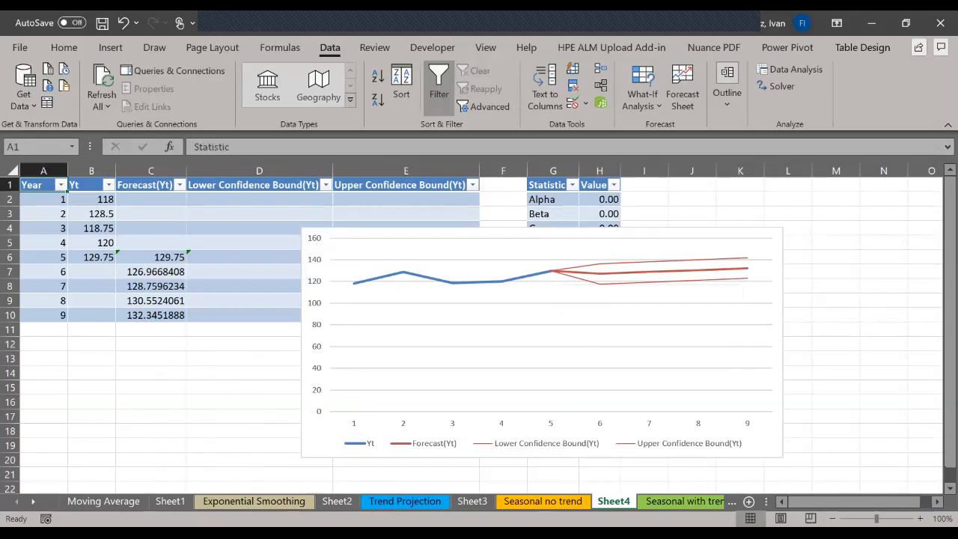
Return to the Seasonal with trend sheet and clear the data selection by selecting empty cell K15
{"action": "left_click", "coordinate": [685, 500]}
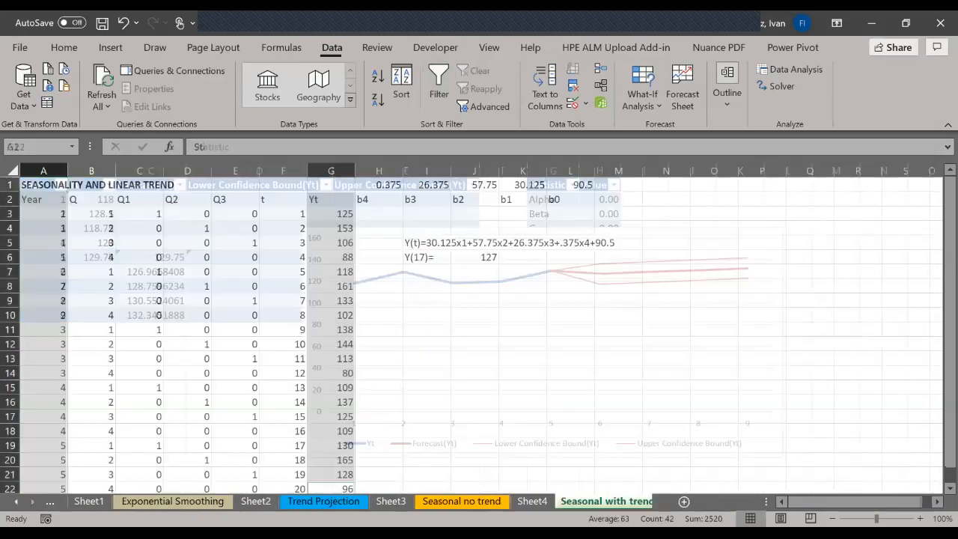
{"action": "left_click", "coordinate": [522, 387]}
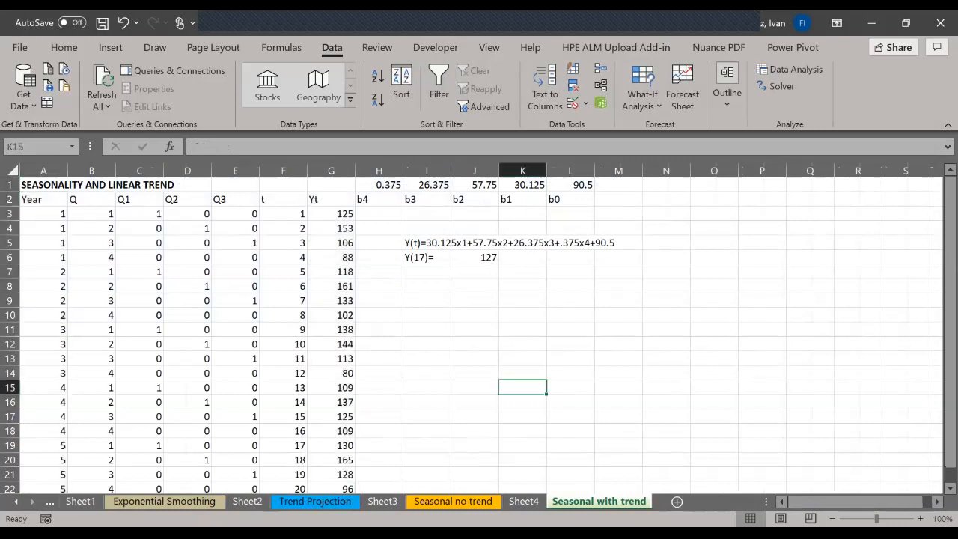